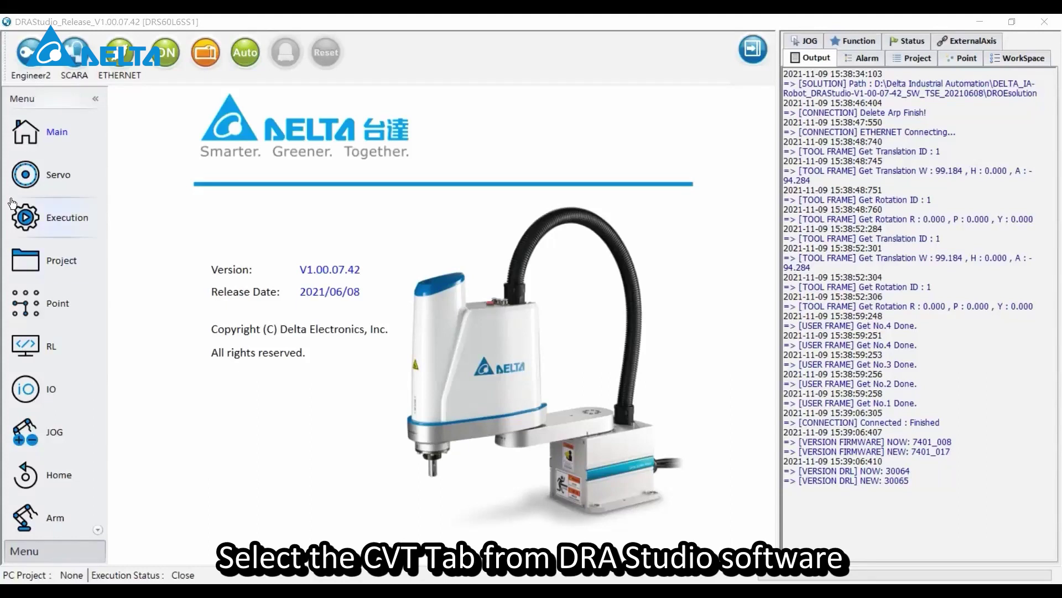
# - Scroll the left menu and open the CVT conveyor vision tracking page
pyautogui.scroll(-7, 51, 359)
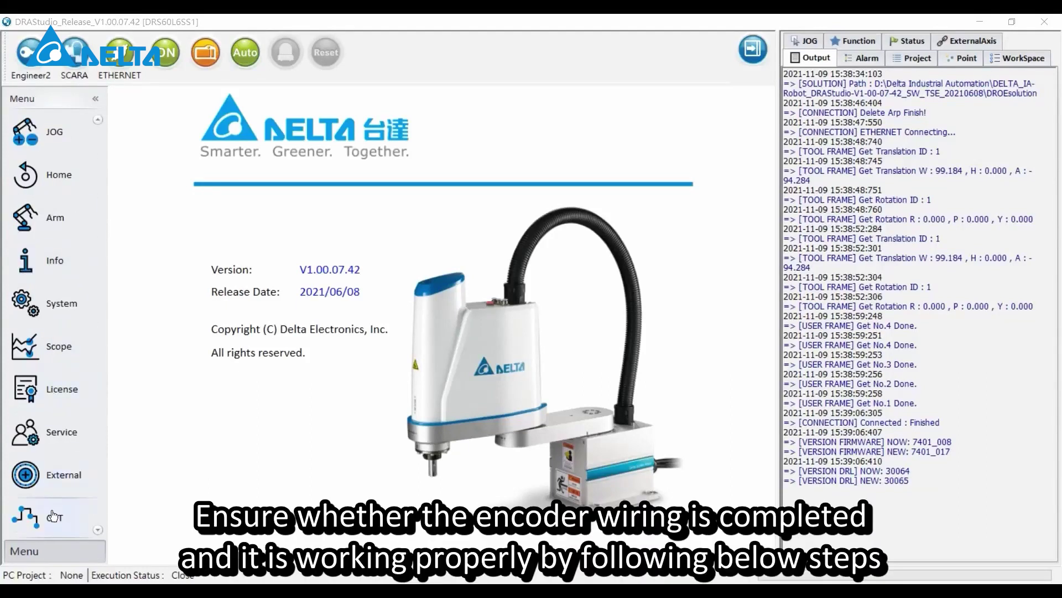
pyautogui.click(54, 516)
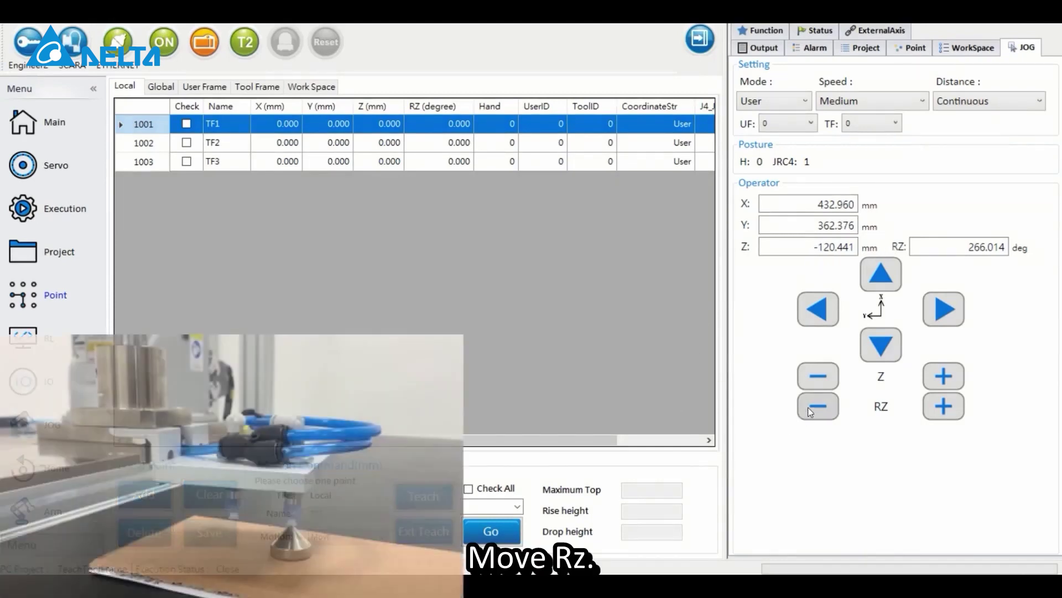
# - Jog the robot in Y and RZ, then teach positions into TF1 and TF2
pyautogui.click(808, 407)
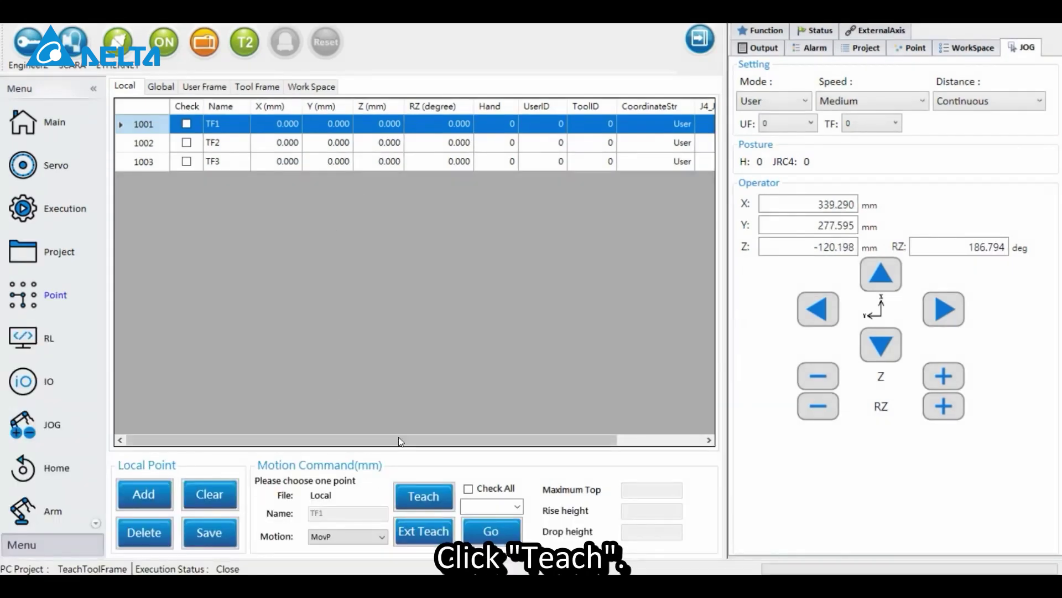
pyautogui.click(415, 494)
pyautogui.click(519, 349)
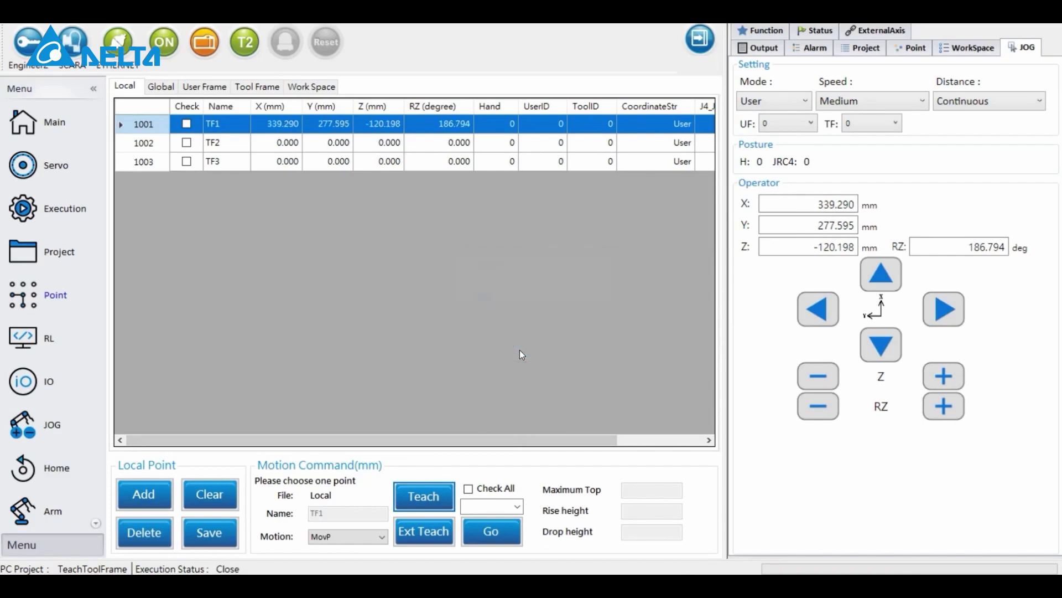
pyautogui.click(816, 310)
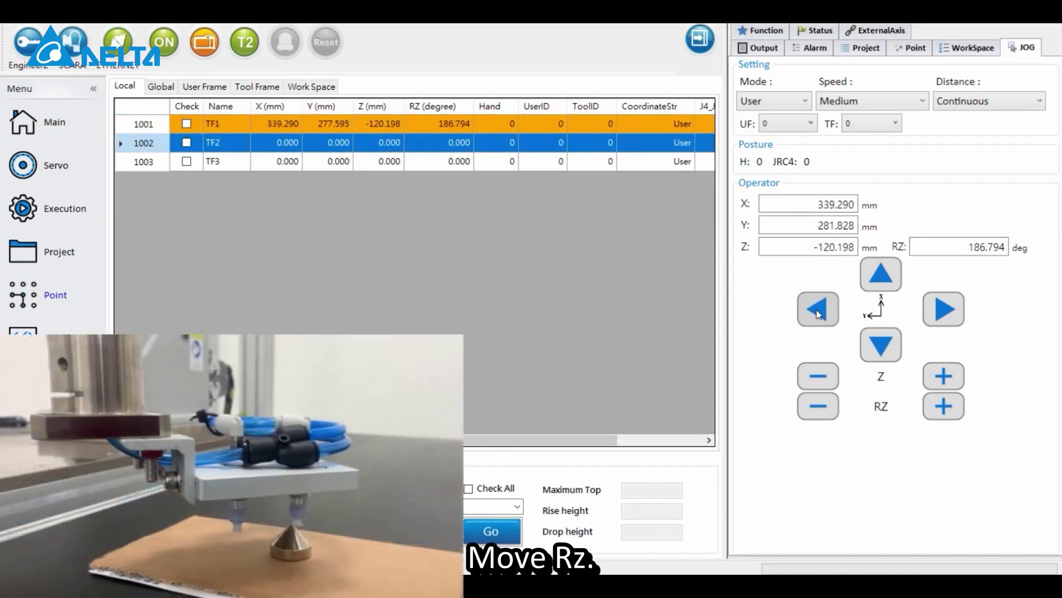
pyautogui.click(819, 407)
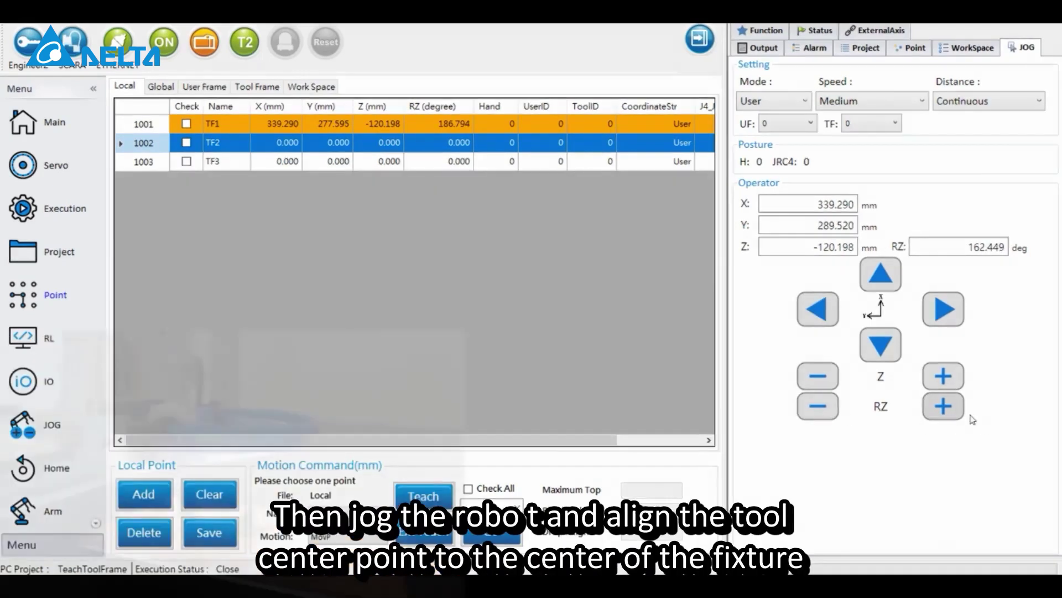
pyautogui.click(964, 414)
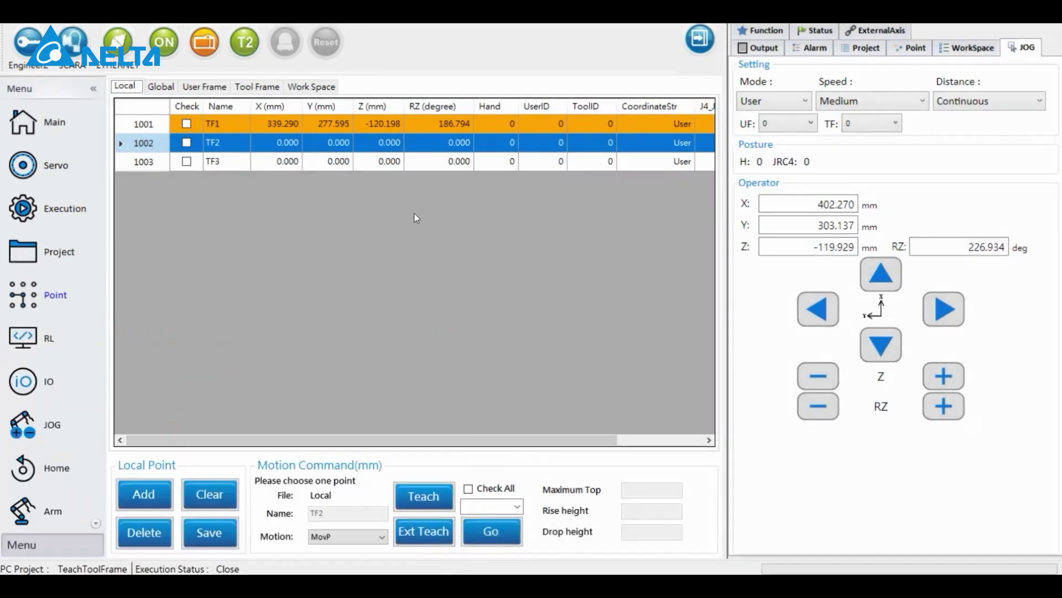
pyautogui.click(424, 495)
pyautogui.click(520, 351)
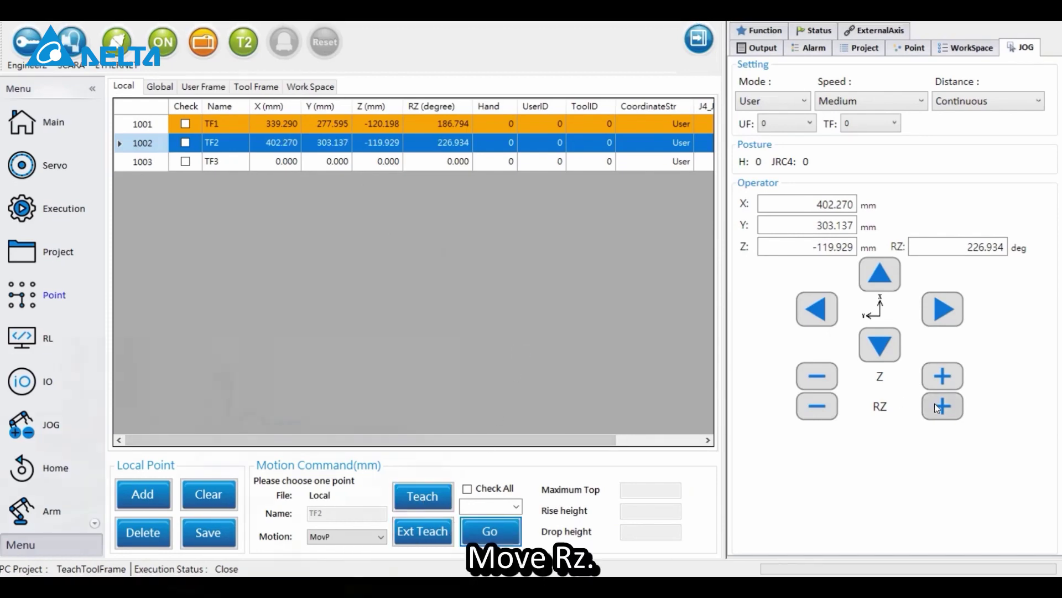
# - Rotate RZ, teach TF3 at 432.960, 362.376, -120.441, and save the point table
pyautogui.click(935, 403)
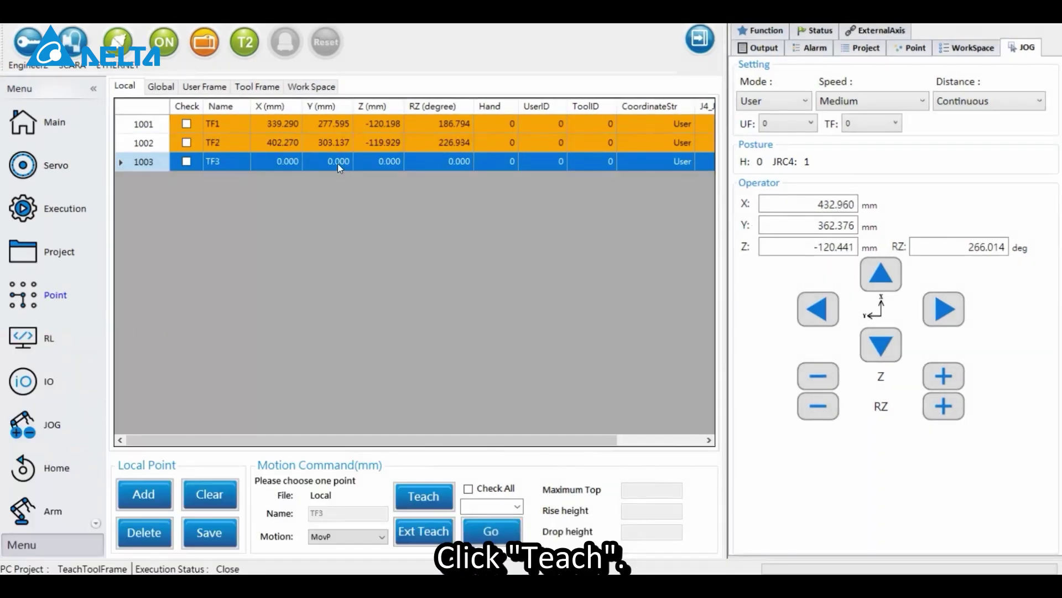
pyautogui.click(424, 496)
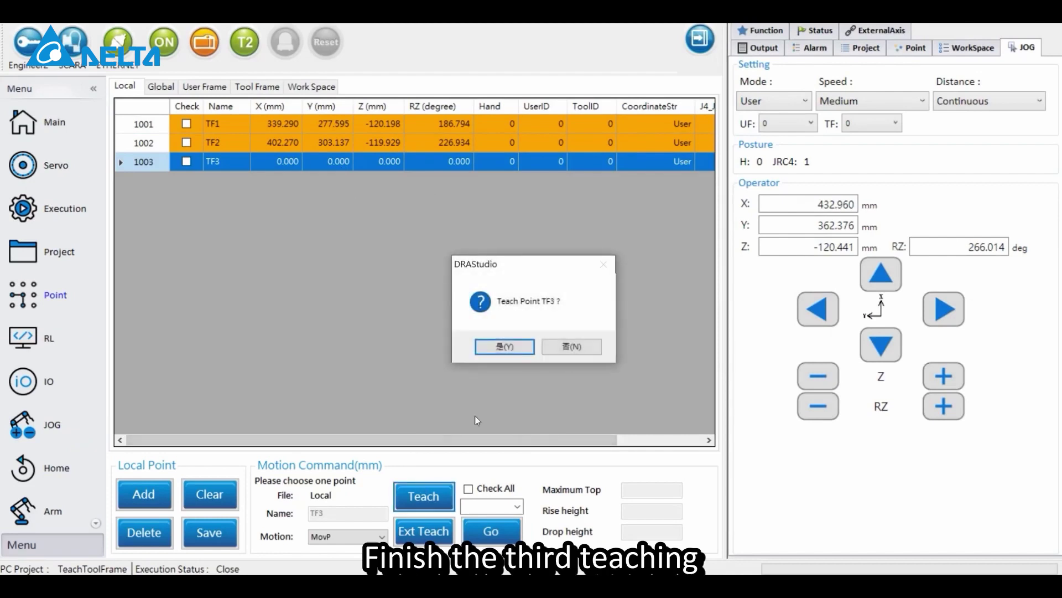
pyautogui.click(512, 348)
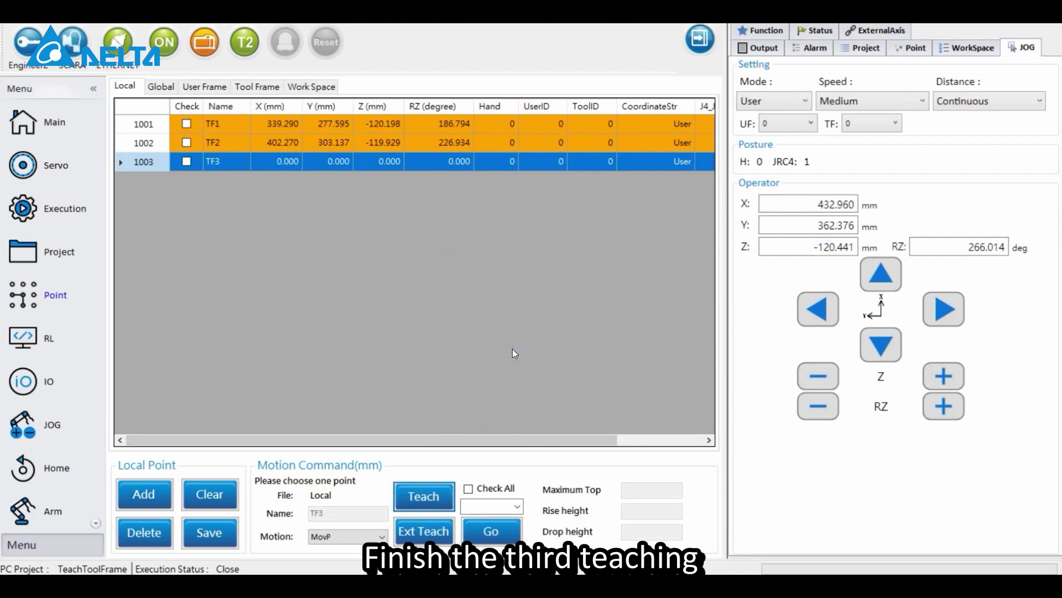
pyautogui.click(217, 533)
pyautogui.click(602, 384)
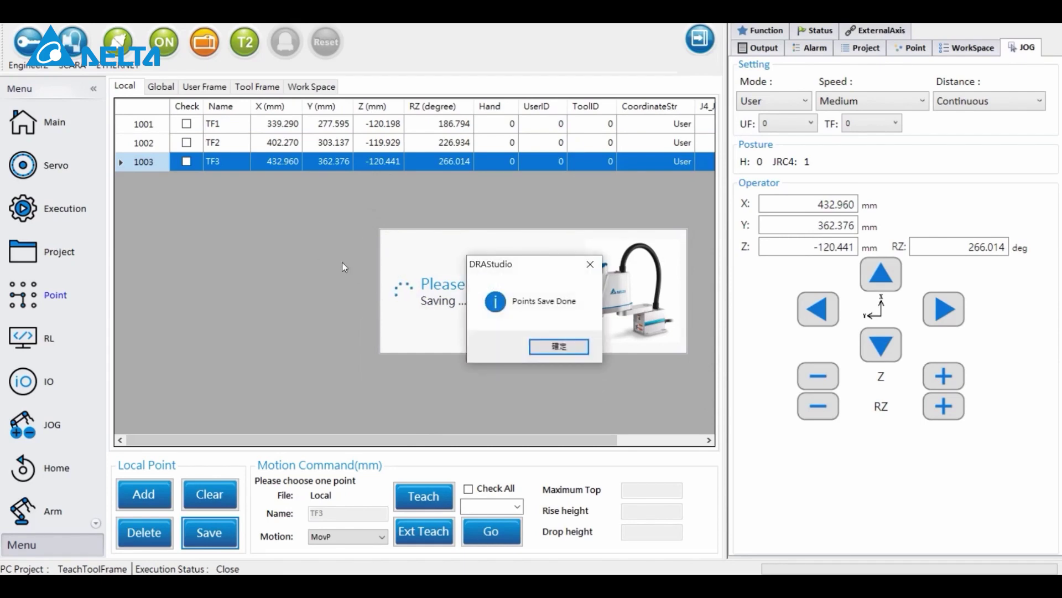
# - Start tool size teaching, move the robot to TF1 and teach it into row 1
pyautogui.click(548, 347)
pyautogui.click(264, 86)
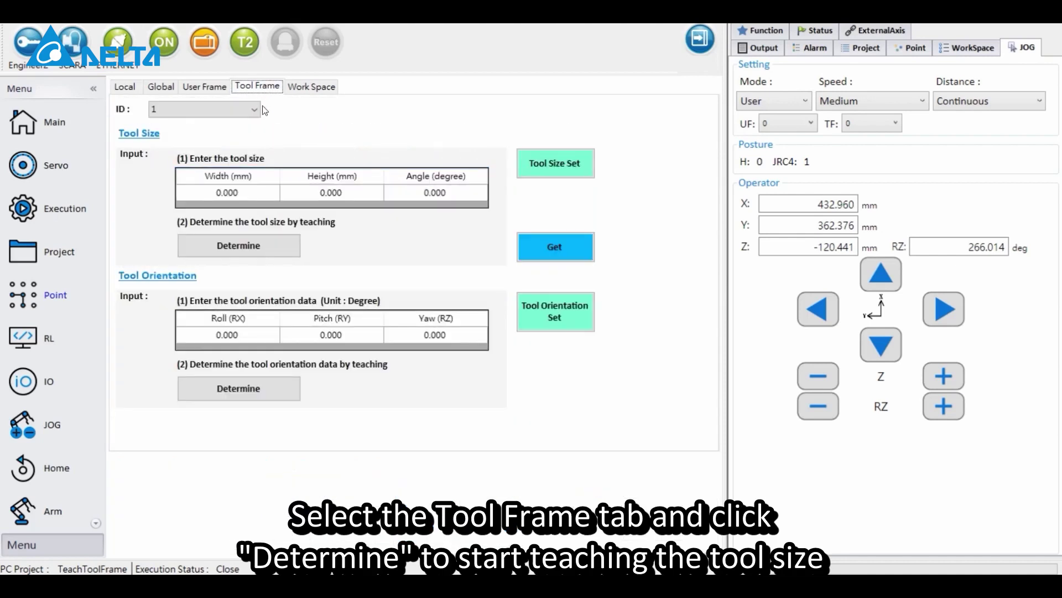
pyautogui.click(276, 249)
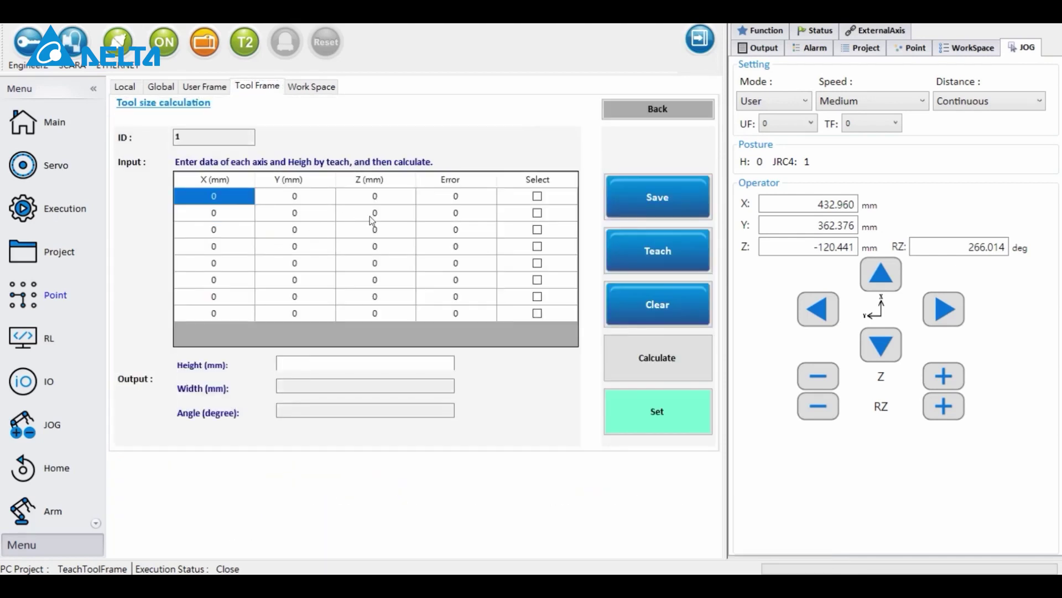
pyautogui.click(127, 85)
pyautogui.click(285, 130)
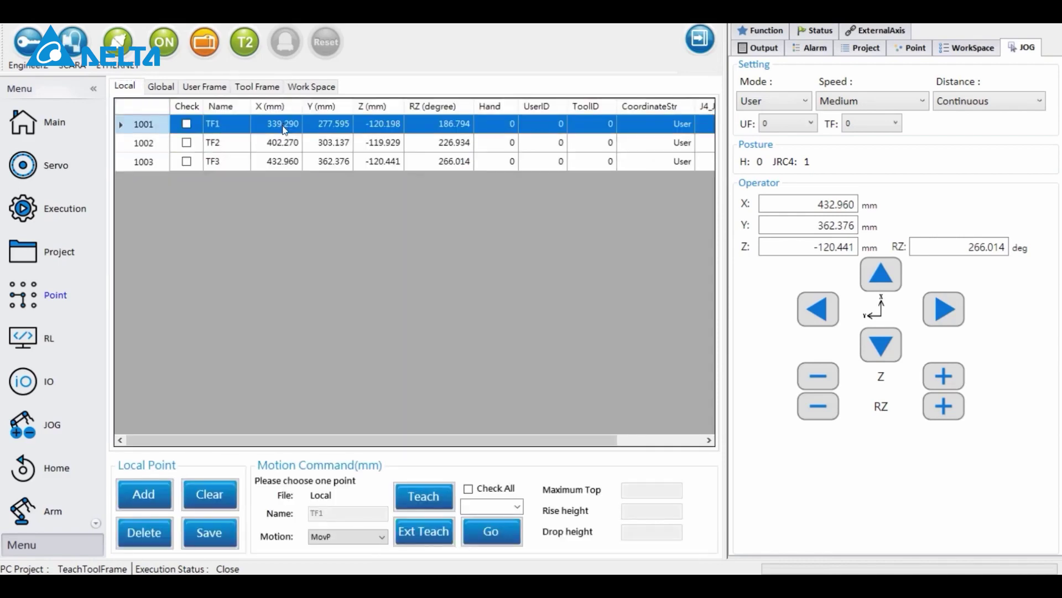
pyautogui.click(485, 529)
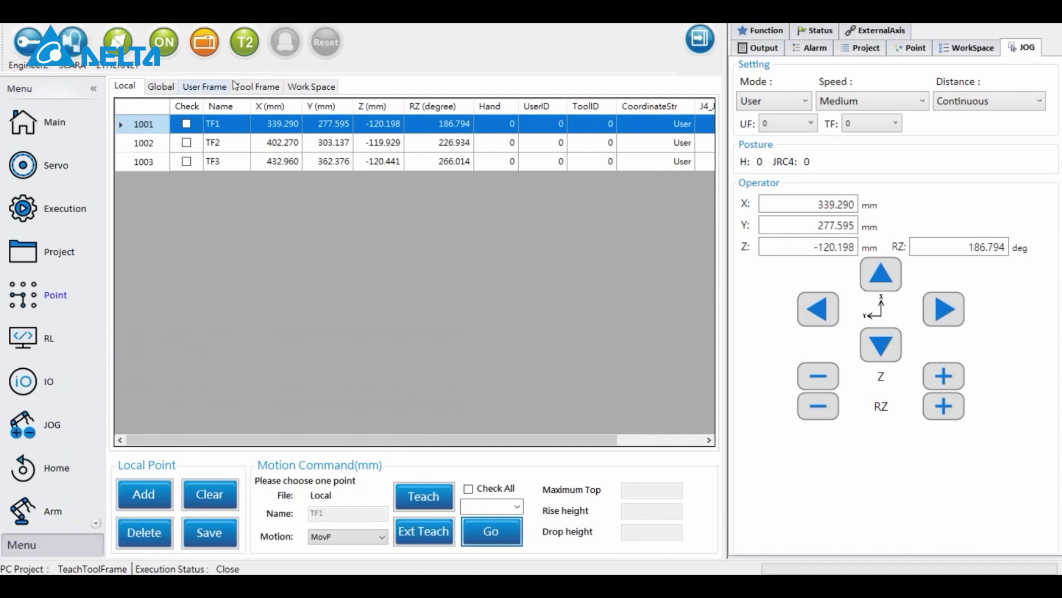
pyautogui.click(253, 88)
pyautogui.click(304, 203)
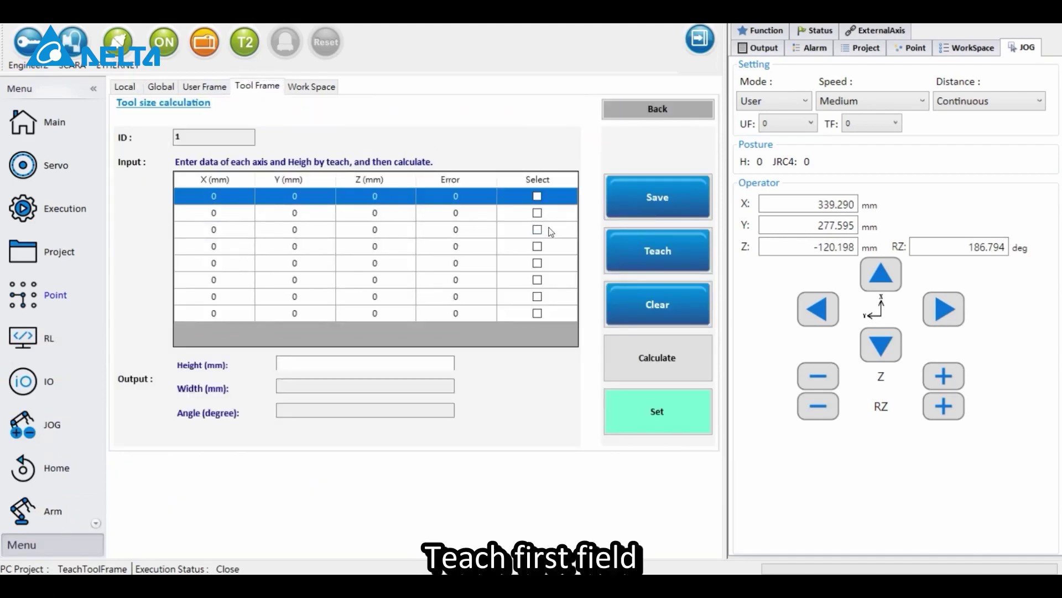
pyautogui.click(643, 254)
pyautogui.click(503, 351)
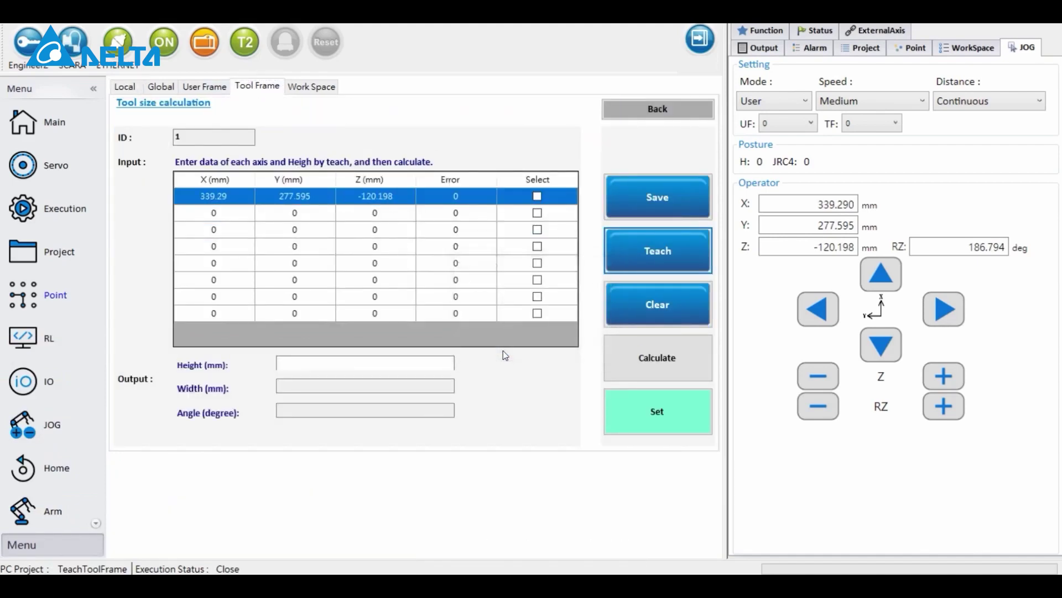
# - Move the robot to TF2 and teach it into row 2 of the calculation table
pyautogui.click(132, 89)
pyautogui.click(280, 144)
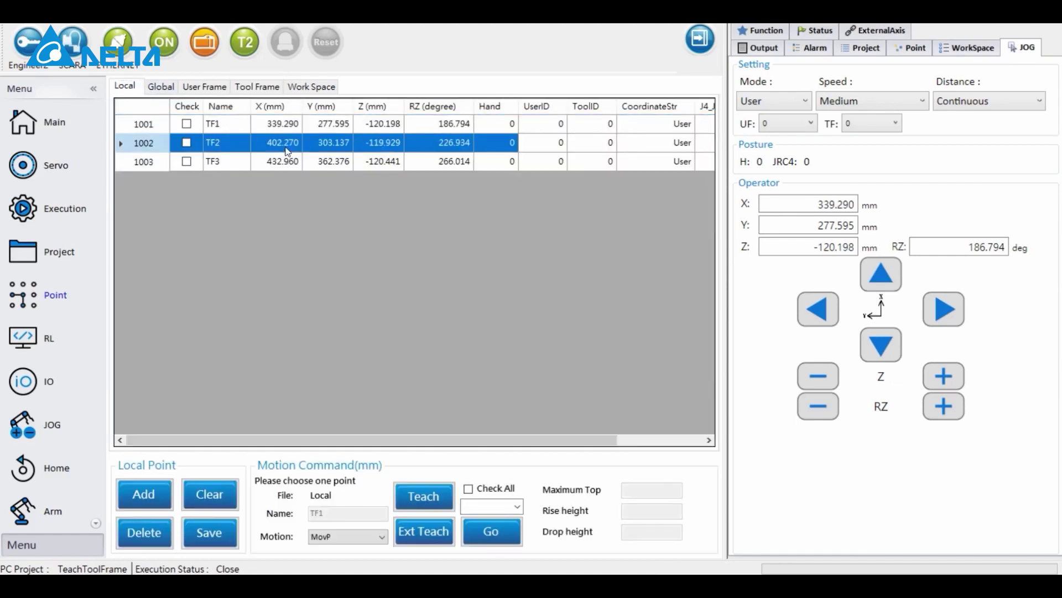
pyautogui.click(510, 533)
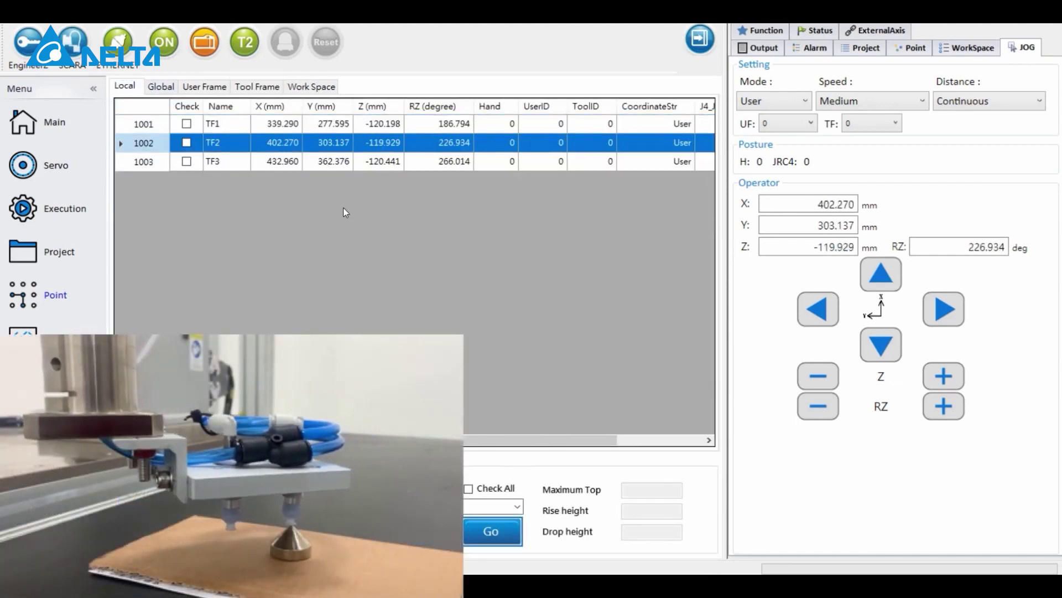
pyautogui.click(242, 85)
pyautogui.click(282, 215)
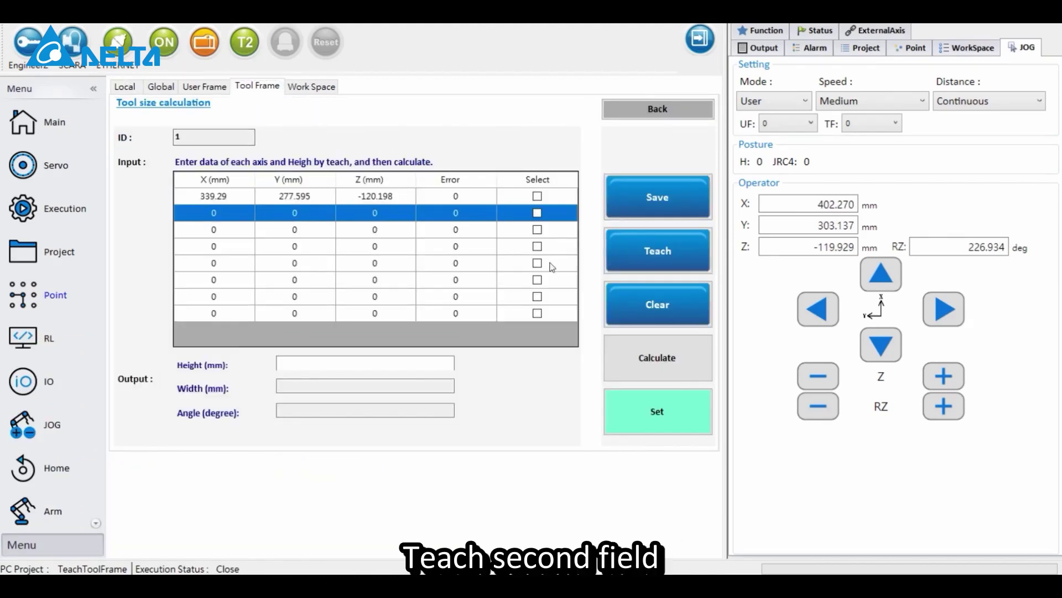
pyautogui.click(622, 265)
pyautogui.click(514, 346)
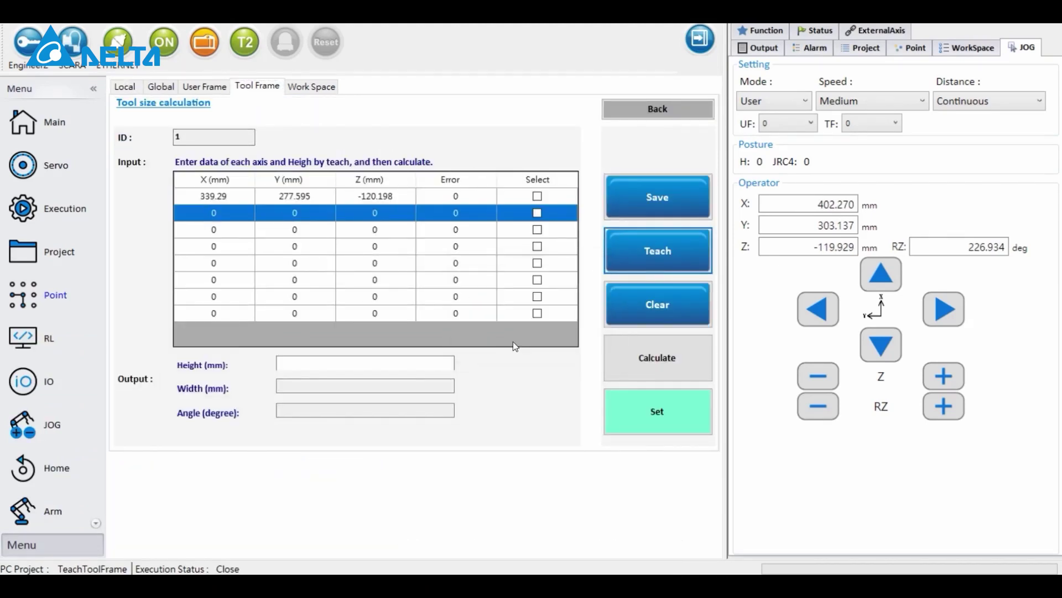
# - Teach TF3 (432.96, 362.376, -120.441) into row 3 of the calculation table
pyautogui.click(125, 87)
pyautogui.click(221, 161)
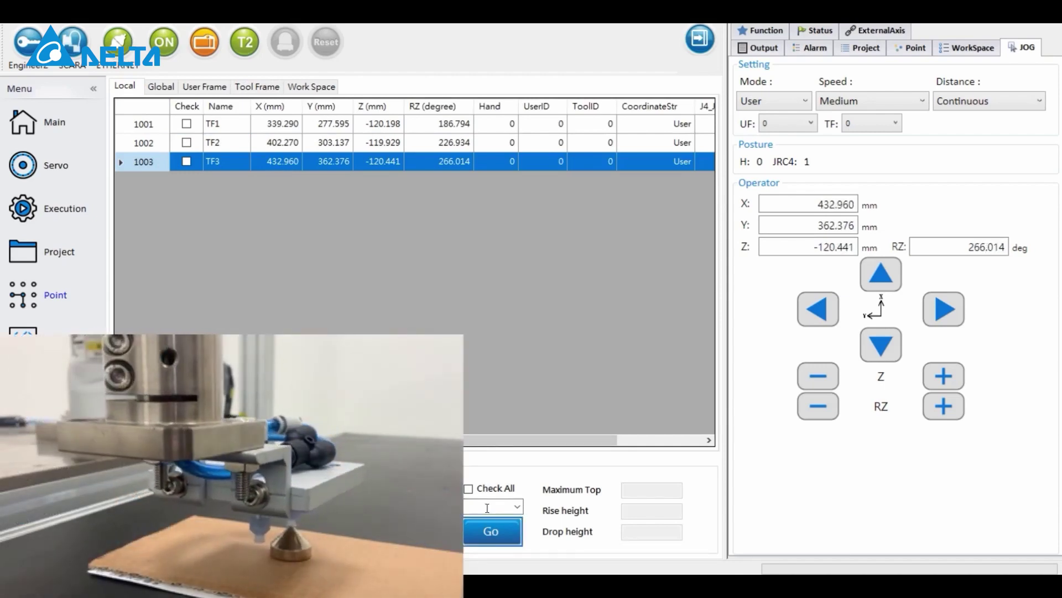
pyautogui.click(255, 86)
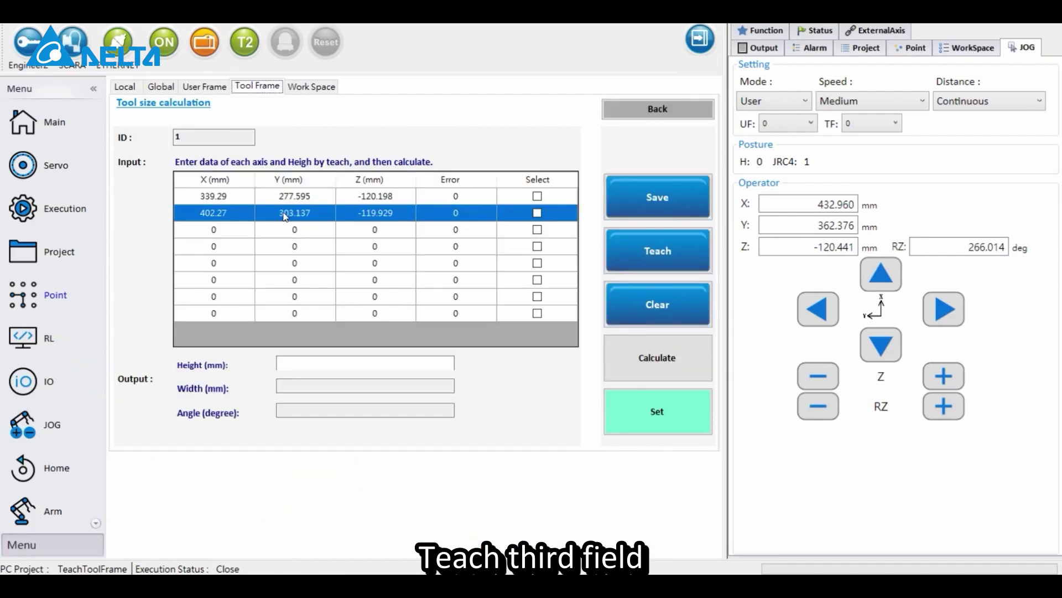
pyautogui.click(292, 233)
pyautogui.click(658, 251)
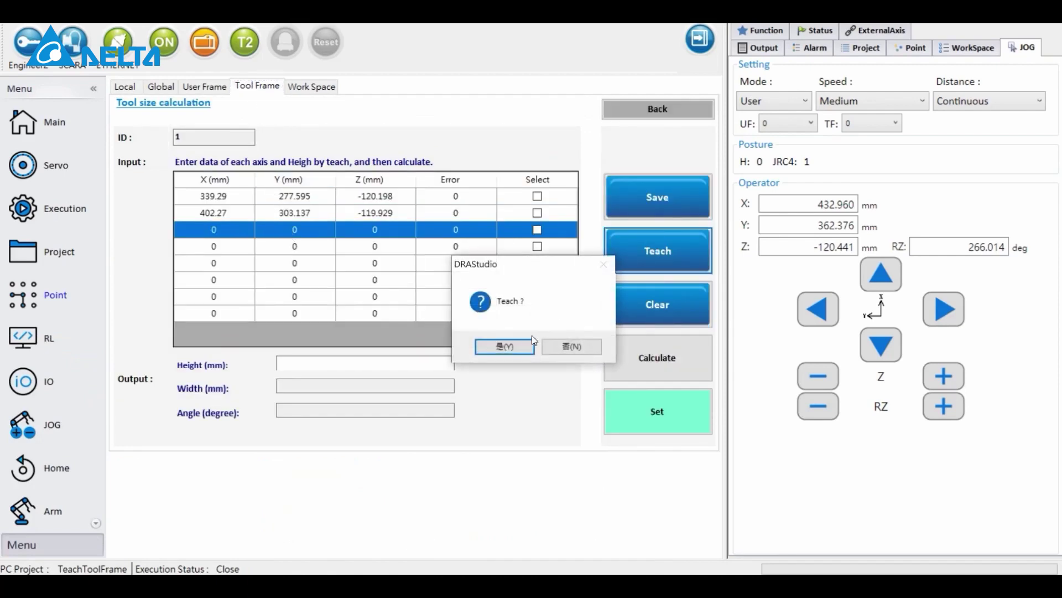
pyautogui.click(506, 346)
# - Calculate tool frame 1 from the three rows (width 99.185, angle -94.284), apply and save it
pyautogui.click(540, 201)
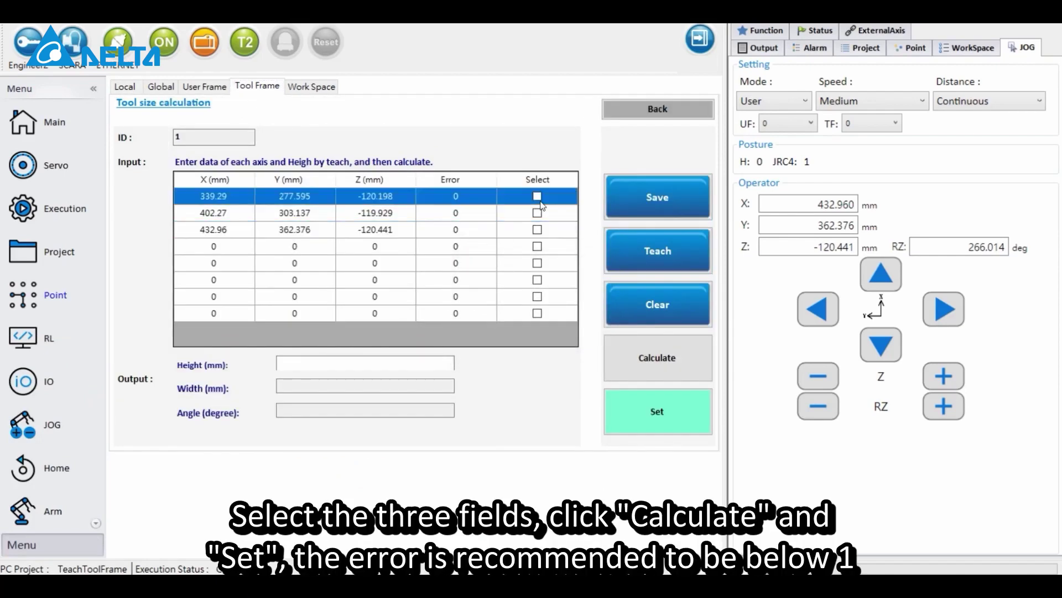
pyautogui.click(537, 212)
pyautogui.click(537, 229)
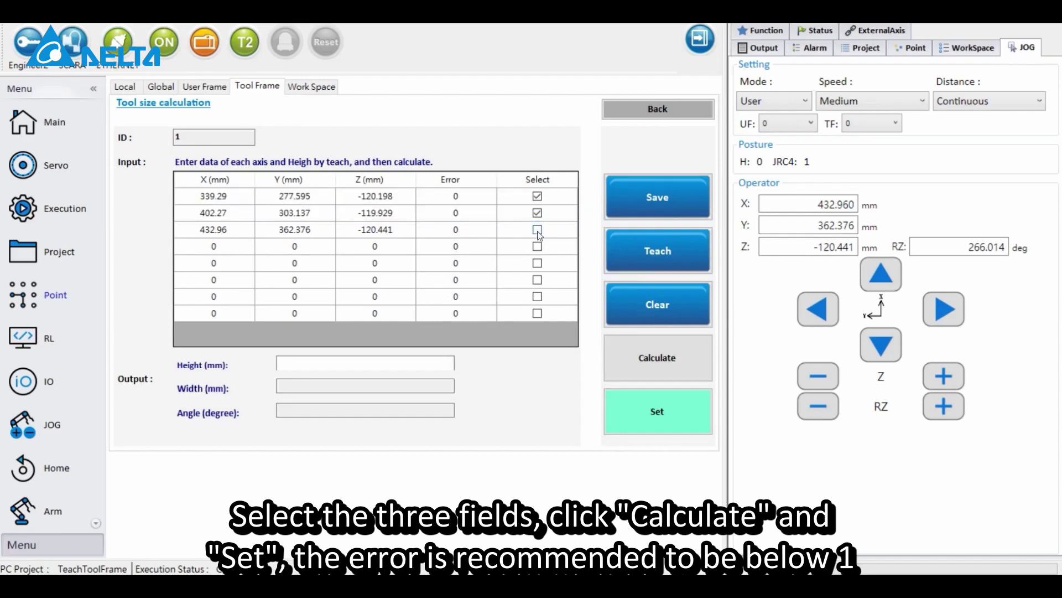
pyautogui.click(653, 356)
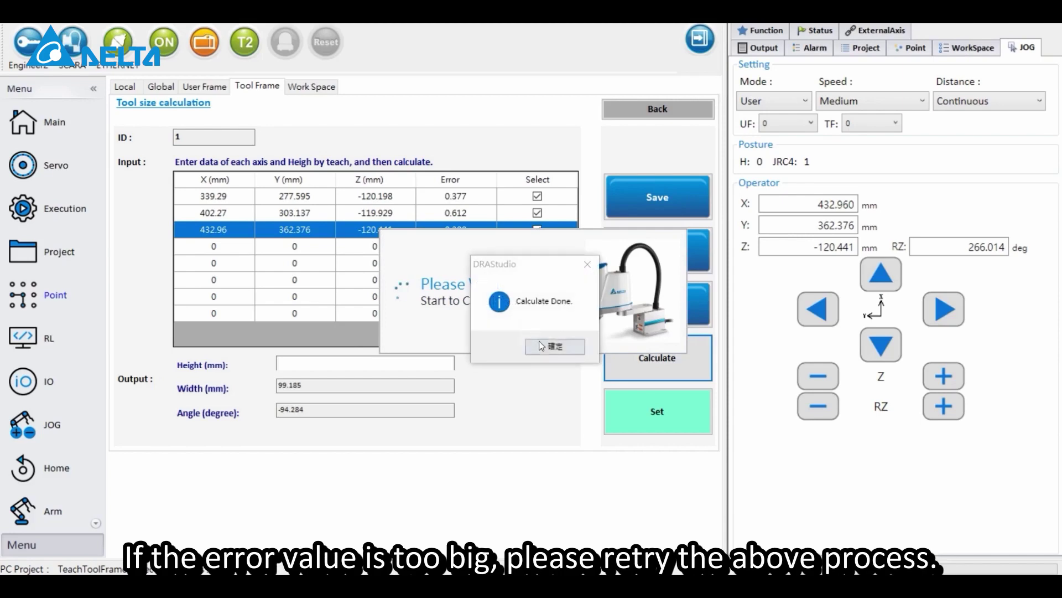
pyautogui.click(544, 348)
pyautogui.click(638, 415)
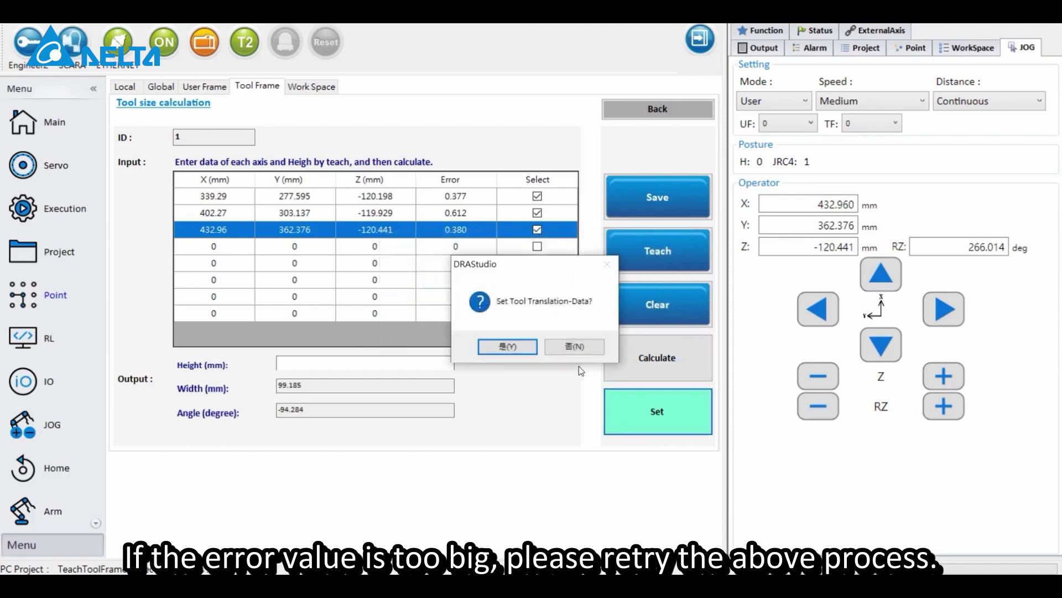
pyautogui.click(512, 341)
pyautogui.click(639, 200)
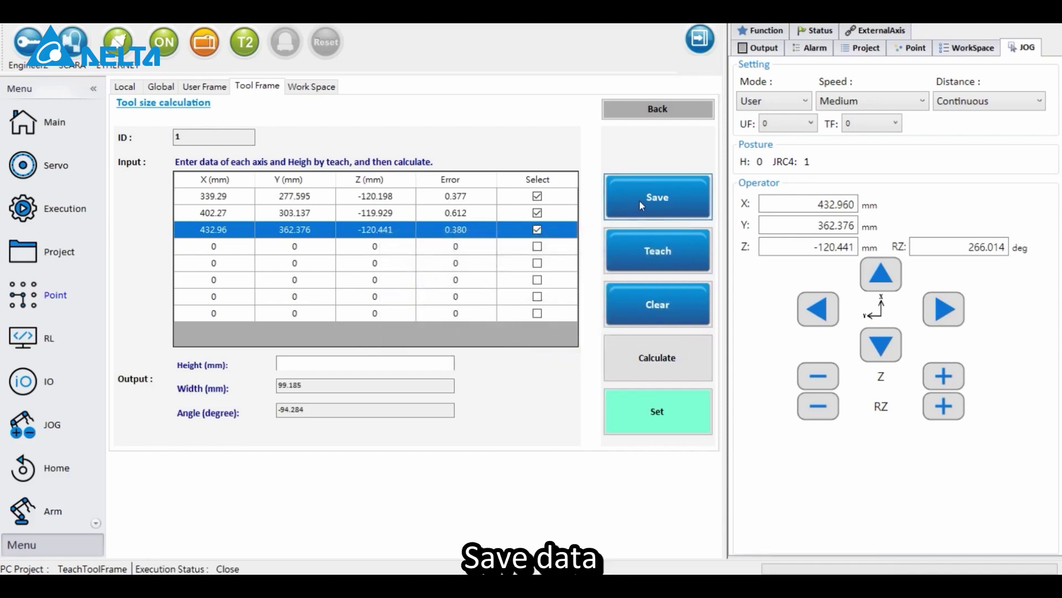
pyautogui.click(547, 347)
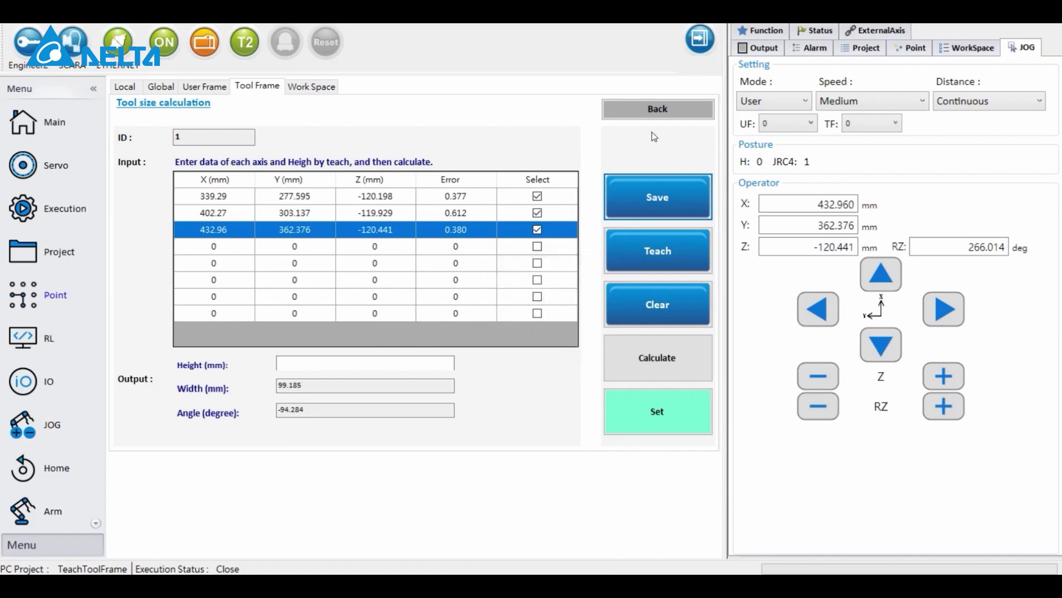
pyautogui.click(672, 109)
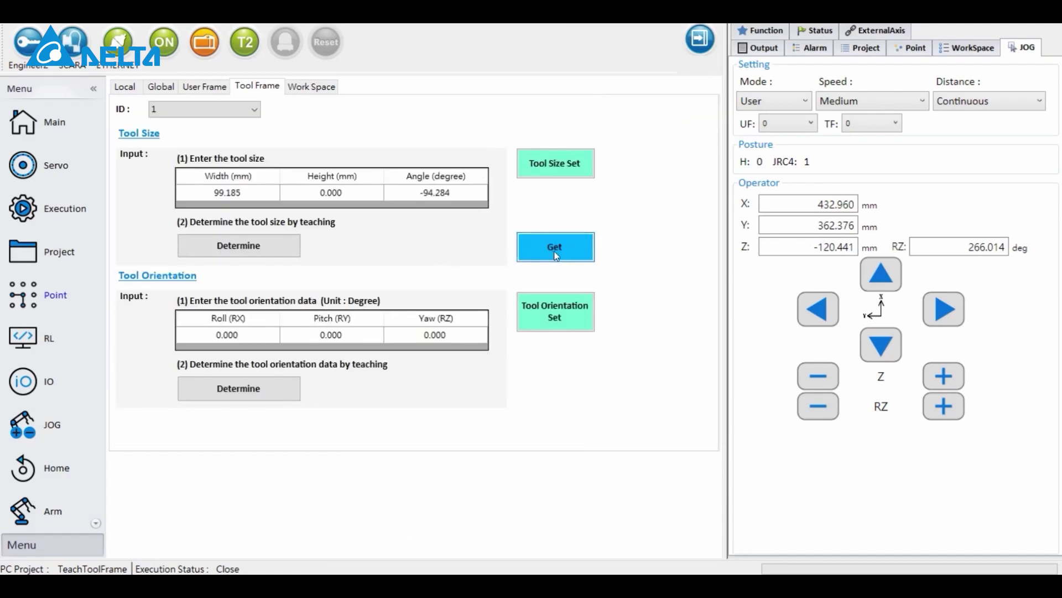
# - Jog in Tool mode with tool frame 1, rotating RZ both ways to check the fixture centre
pyautogui.click(760, 105)
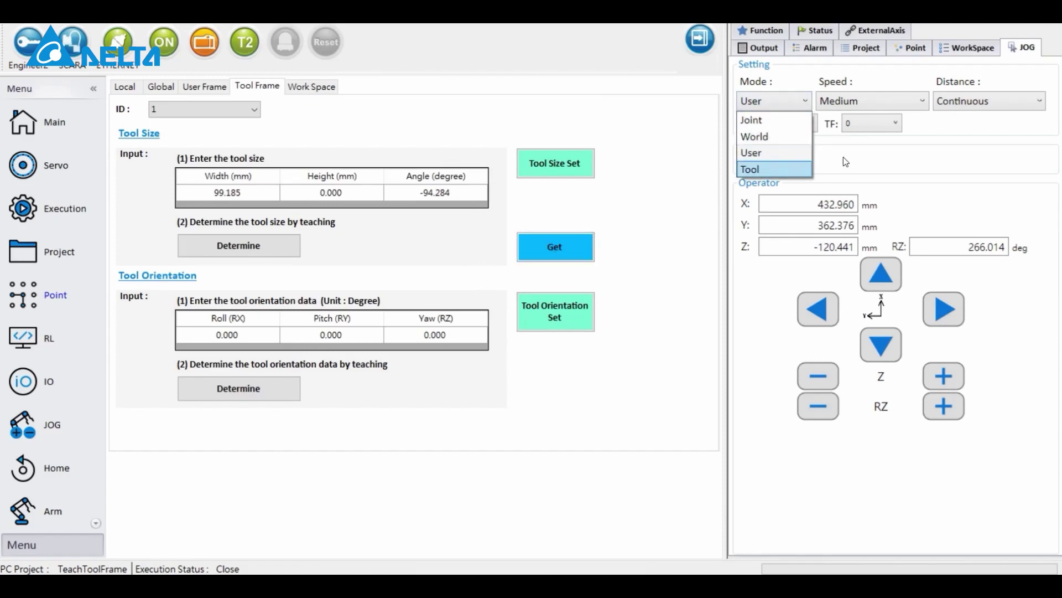
pyautogui.press('Return')
pyautogui.click(879, 132)
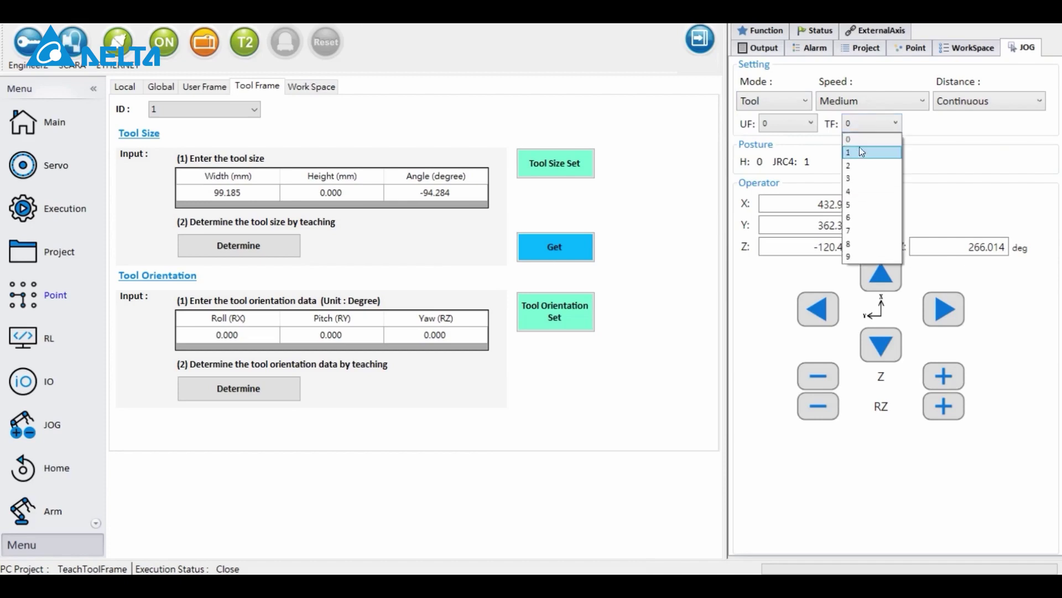
pyautogui.click(857, 152)
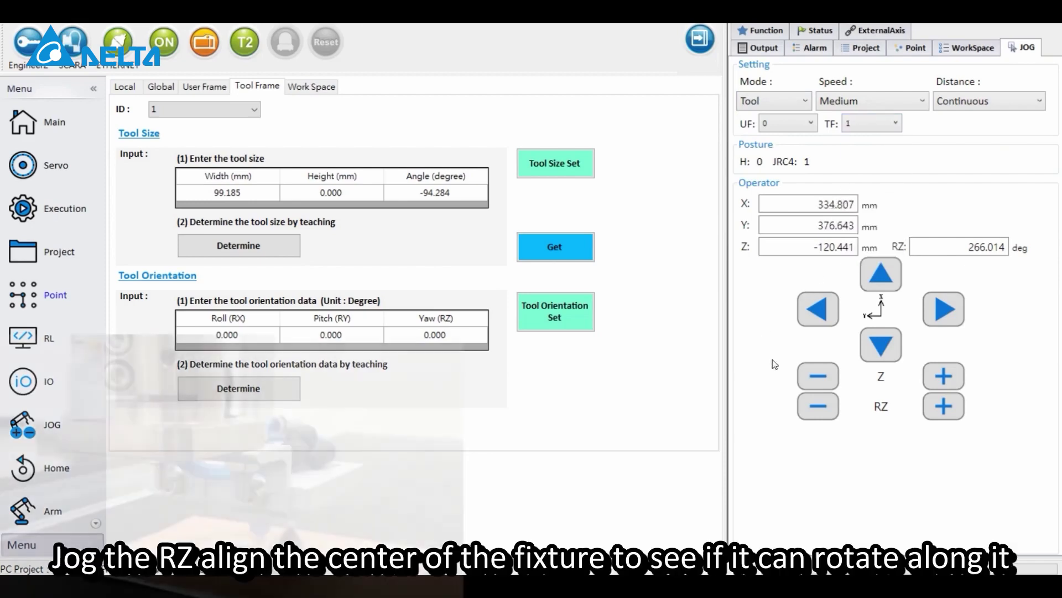
pyautogui.click(818, 407)
pyautogui.moveTo(816, 403); pyautogui.dragTo(816, 403)
pyautogui.moveTo(935, 407); pyautogui.dragTo(935, 407)
pyautogui.moveTo(821, 414); pyautogui.dragTo(823, 416)
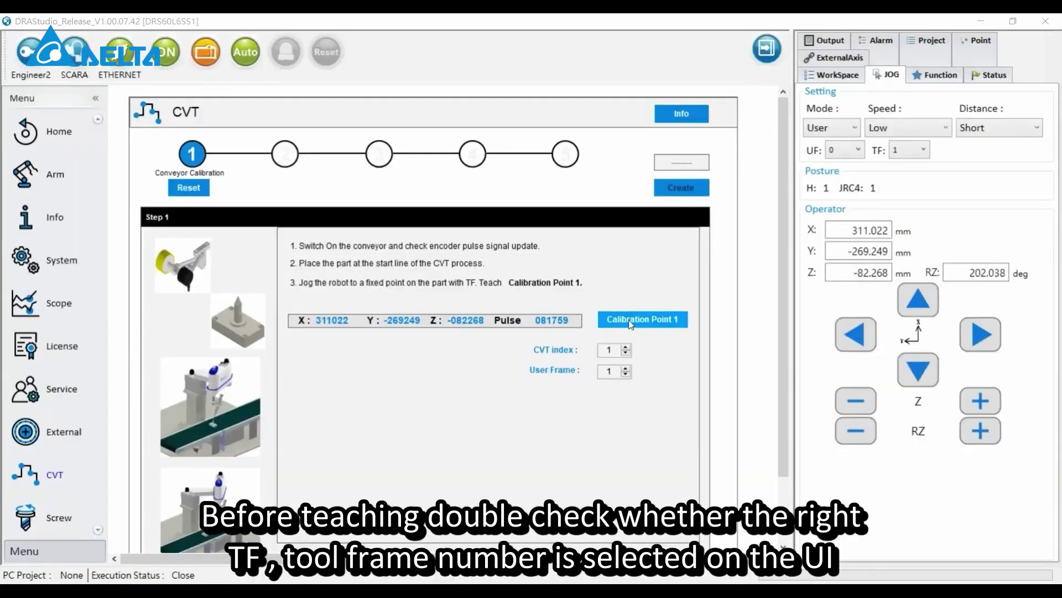
# - Teach Calibration Point 1 at the part's start line and continue to the Calibration Point 2 step
pyautogui.click(631, 324)
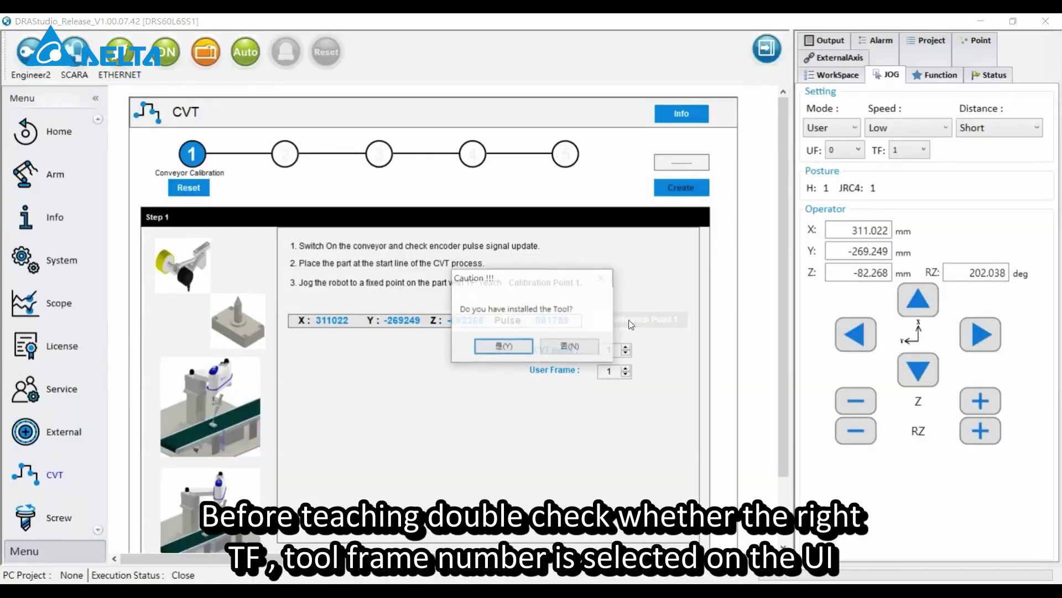
pyautogui.click(504, 346)
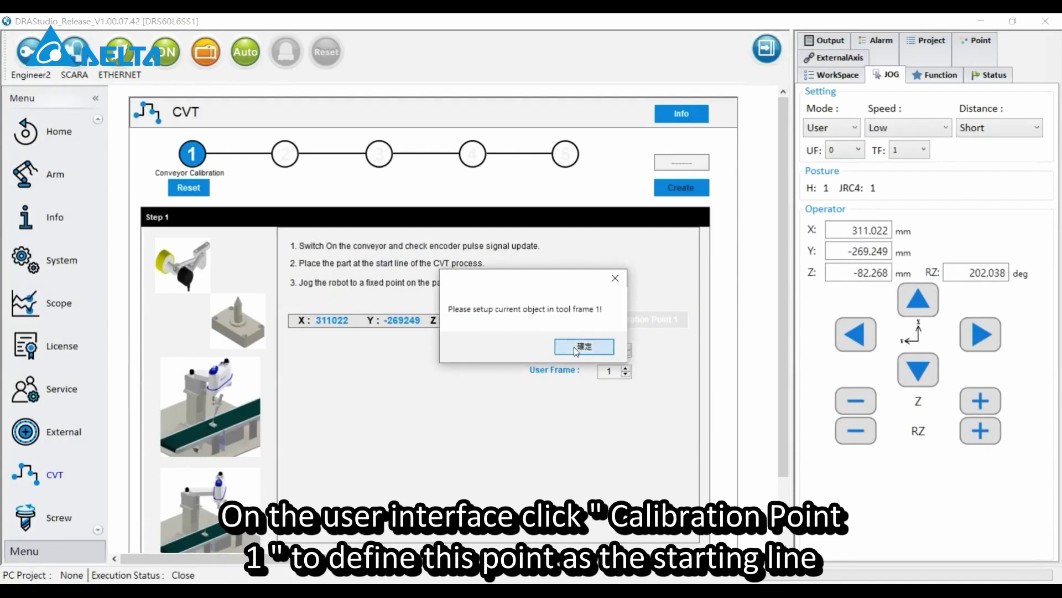
pyautogui.click(576, 347)
pyautogui.click(546, 346)
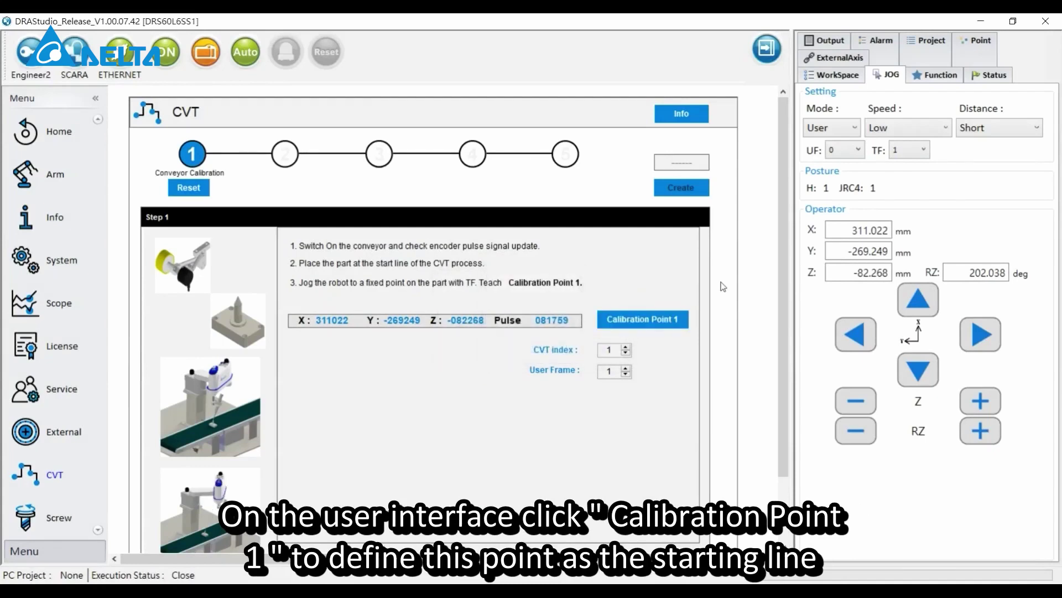
pyautogui.scroll(-3, 690, 456)
pyautogui.click(645, 491)
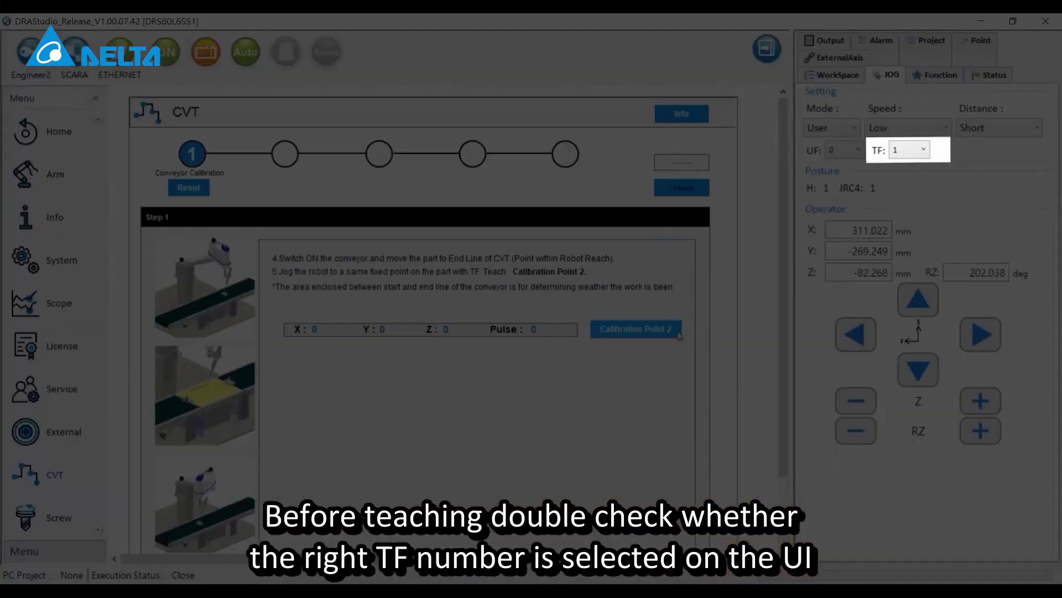
# - Teach Calibration Point 2 at the conveyor end line (pulse 170132) and advance to system configuration
pyautogui.scroll(-1, 641, 337)
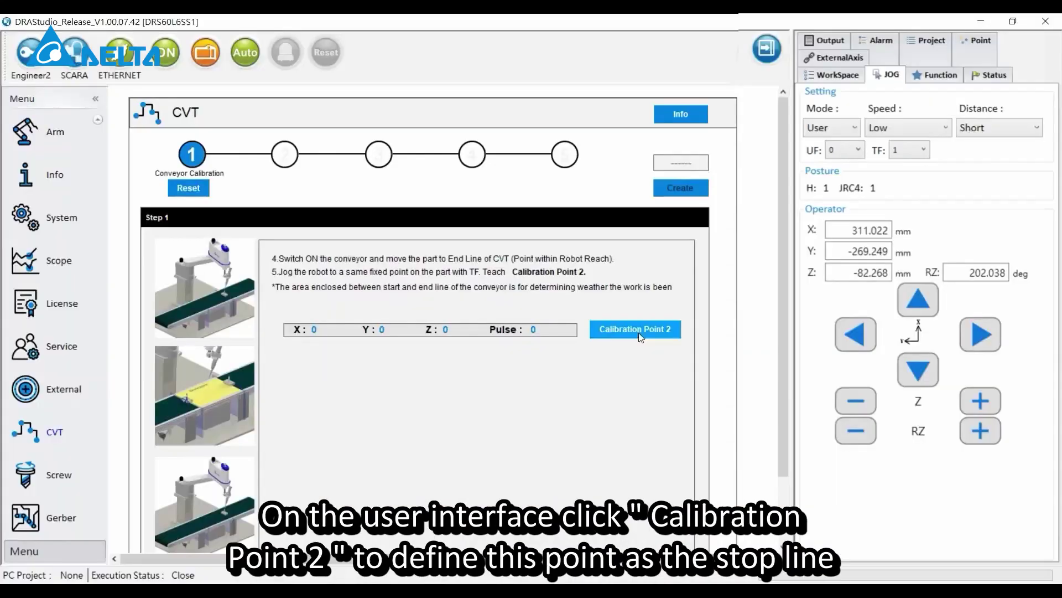
pyautogui.click(638, 333)
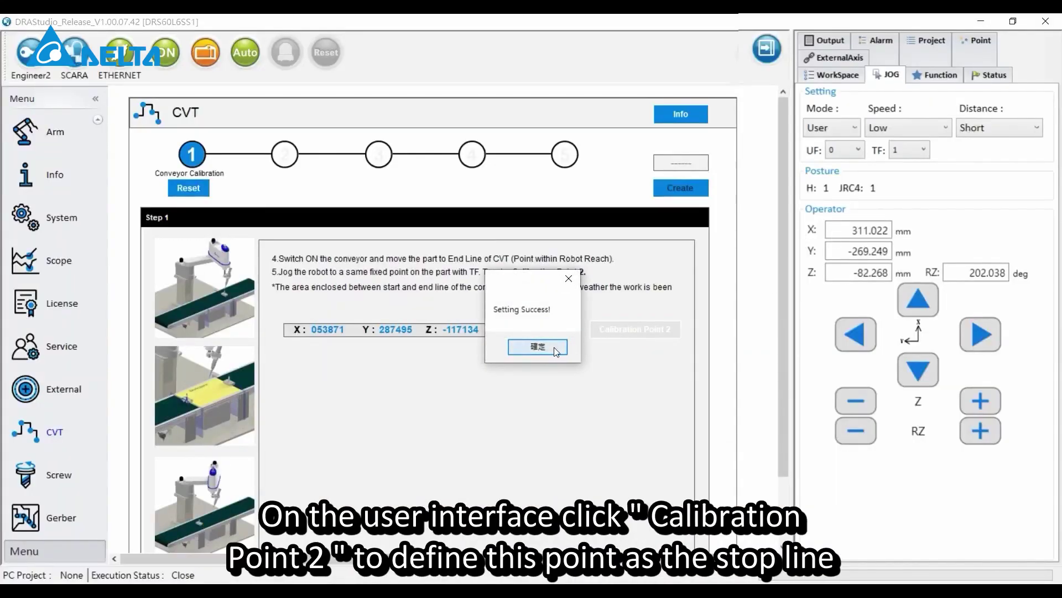
pyautogui.click(565, 347)
pyautogui.scroll(-2, 671, 431)
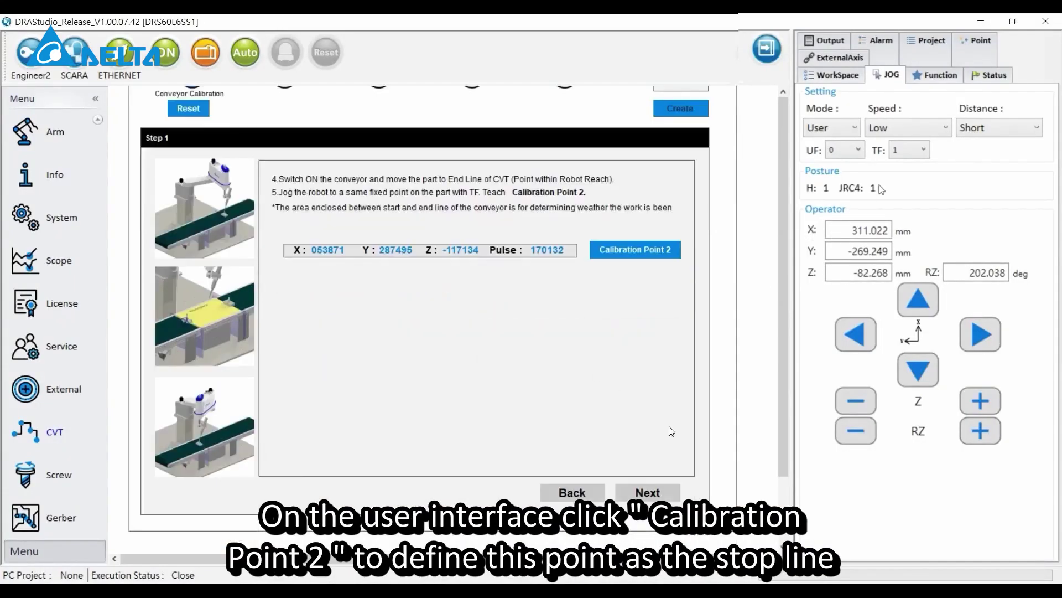
pyautogui.click(656, 493)
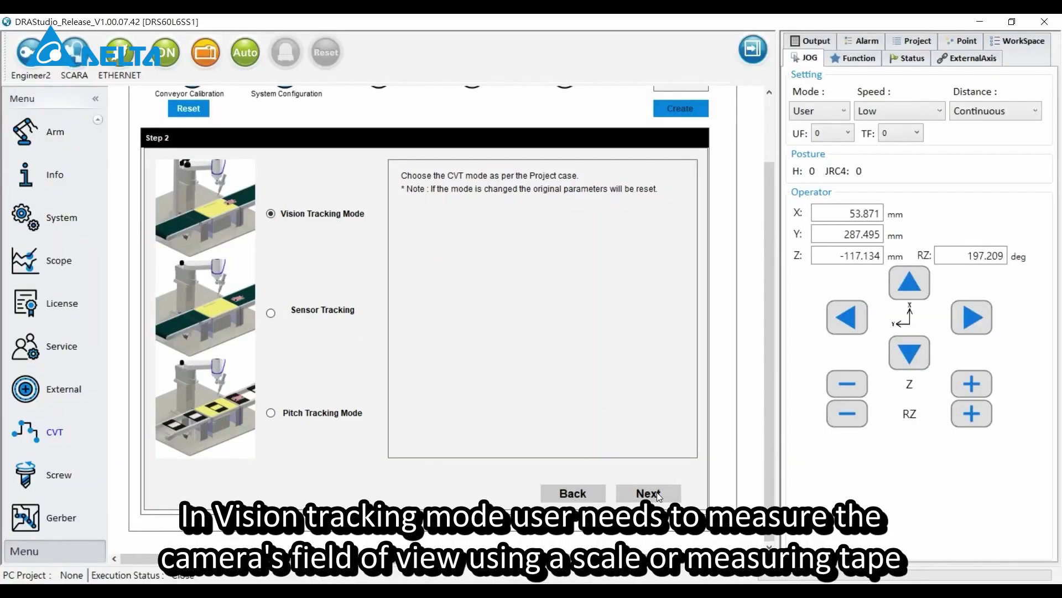
# - Keep Vision Tracking Mode, then set the field of view to length 200 and width 270 mm
pyautogui.click(657, 491)
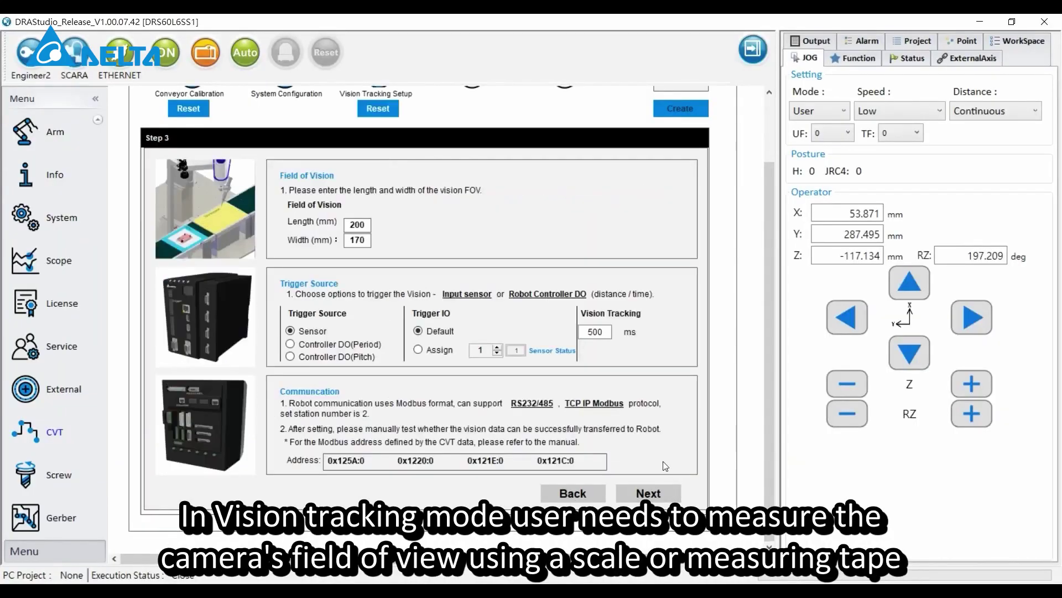
pyautogui.scroll(3, 437, 246)
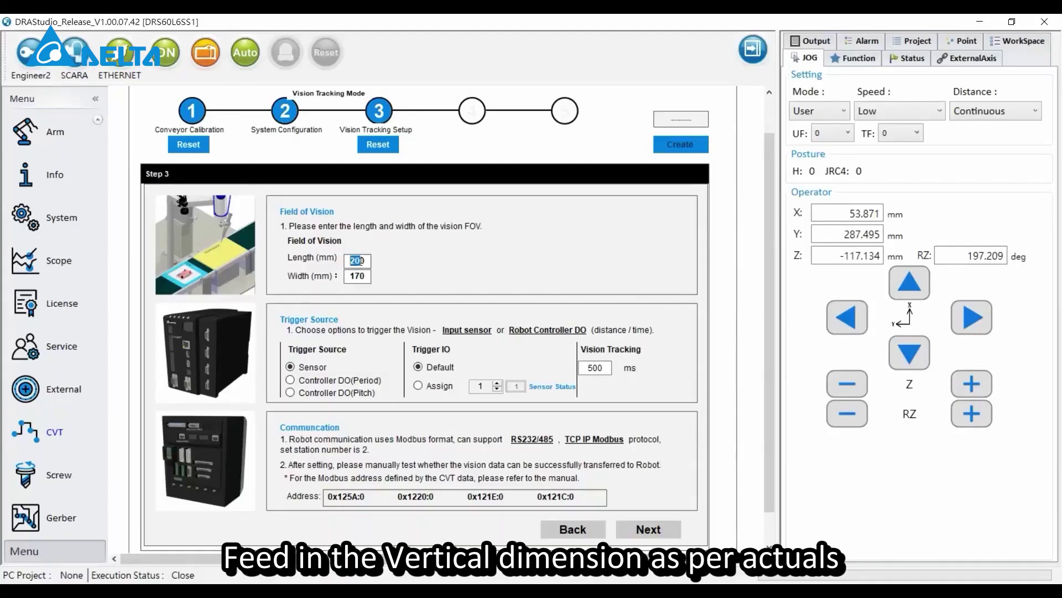
pyautogui.moveTo(344, 261); pyautogui.dragTo(364, 261)
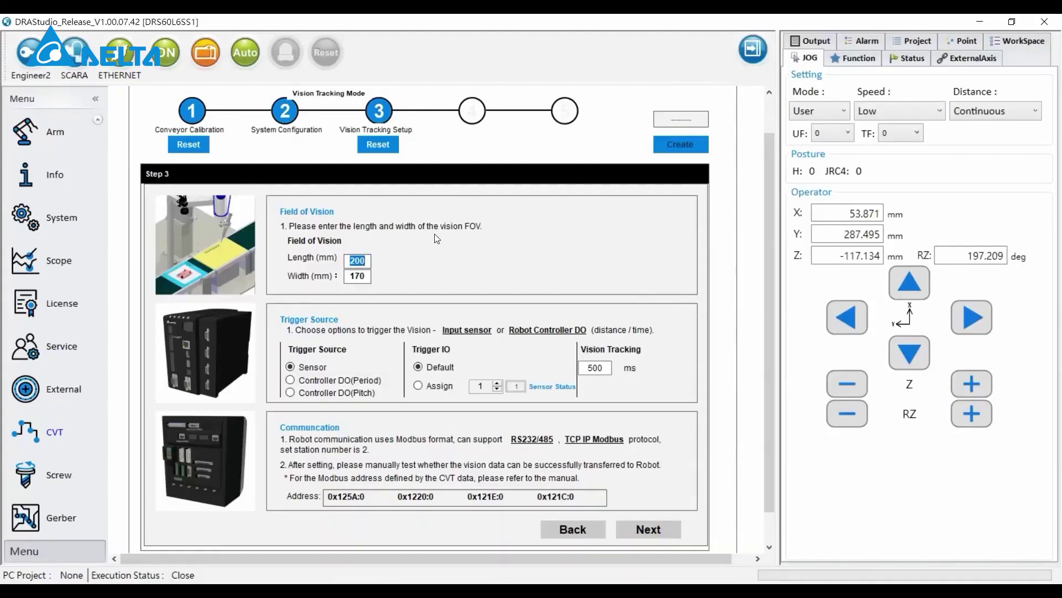
pyautogui.write('200')
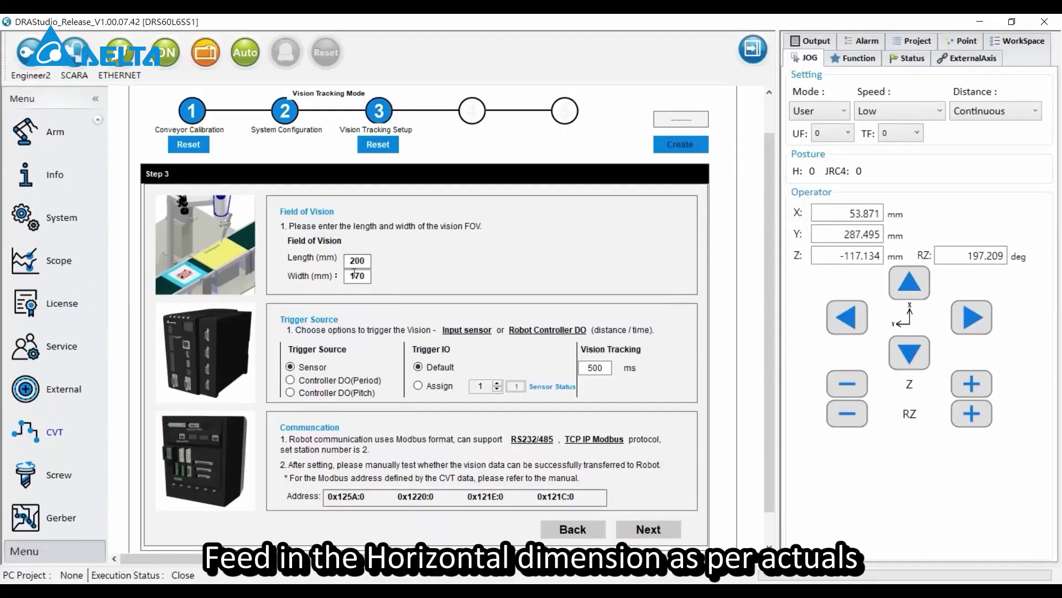
pyautogui.doubleClick(365, 276)
pyautogui.write('270')
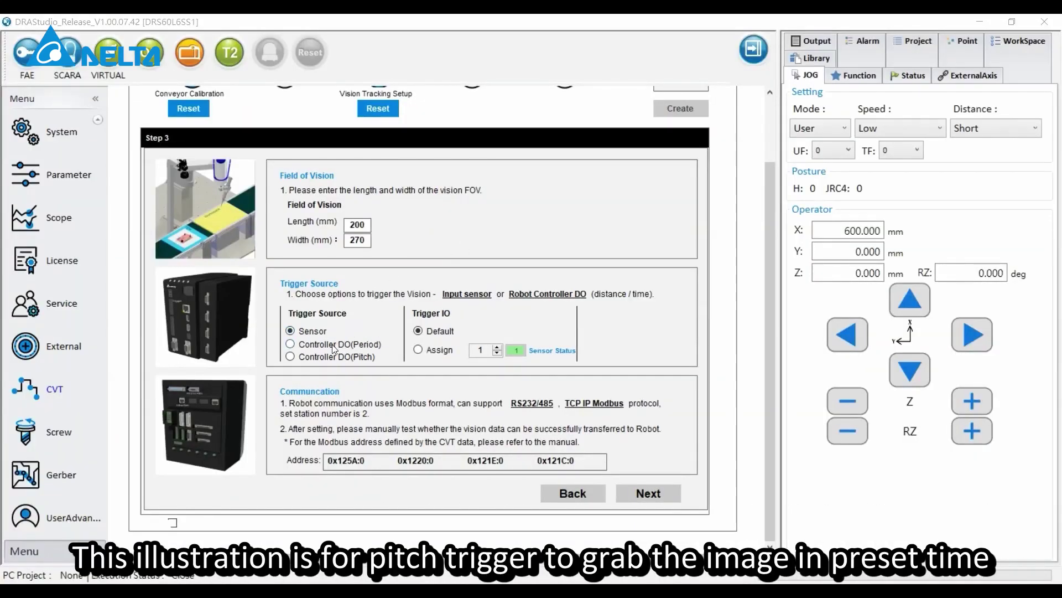
# - Use Controller DO(Period) as the vision trigger source with a 500 ms period
pyautogui.click(332, 344)
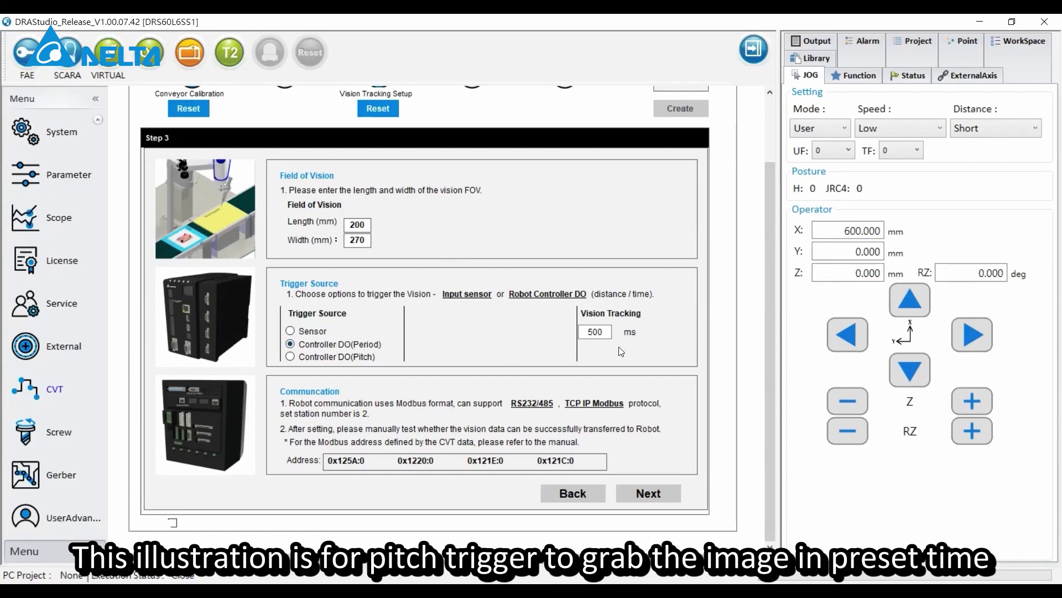
pyautogui.doubleClick(606, 333)
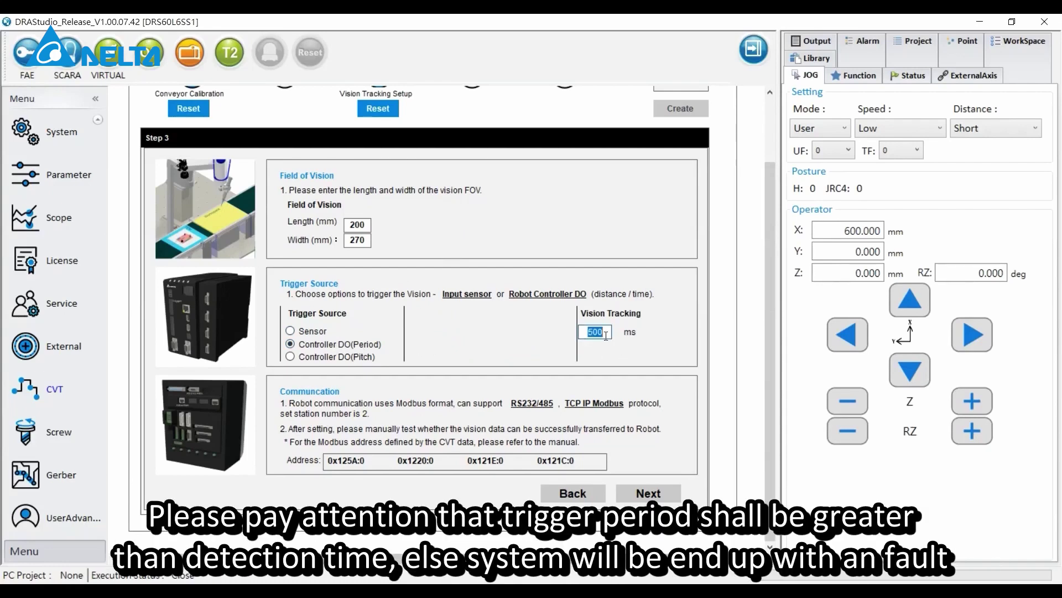
pyautogui.write('500')
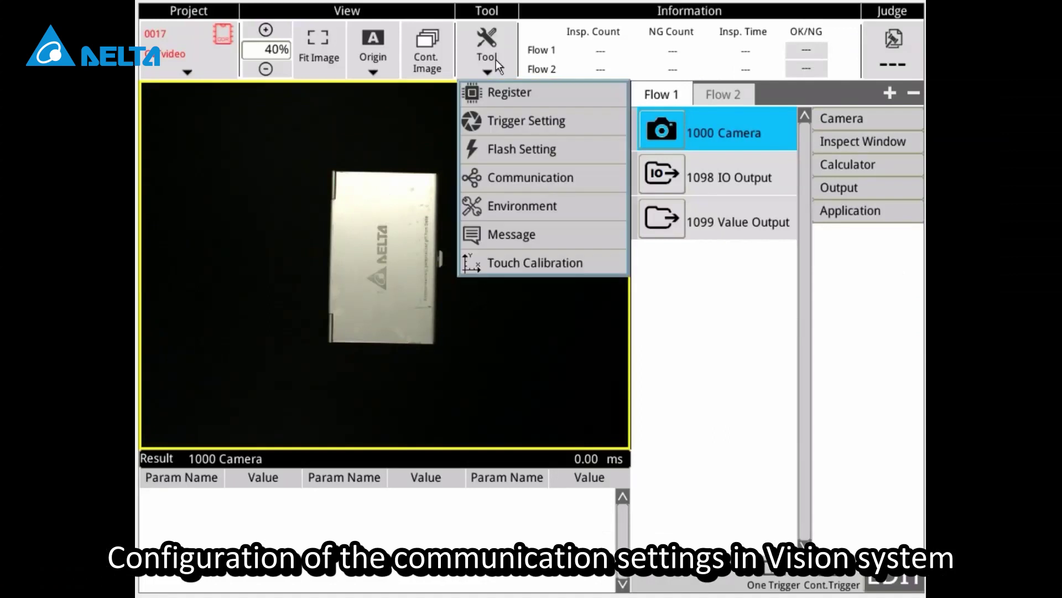
# - Open the Ethernet Data Link setup in the vision system's communication settings
pyautogui.click(508, 178)
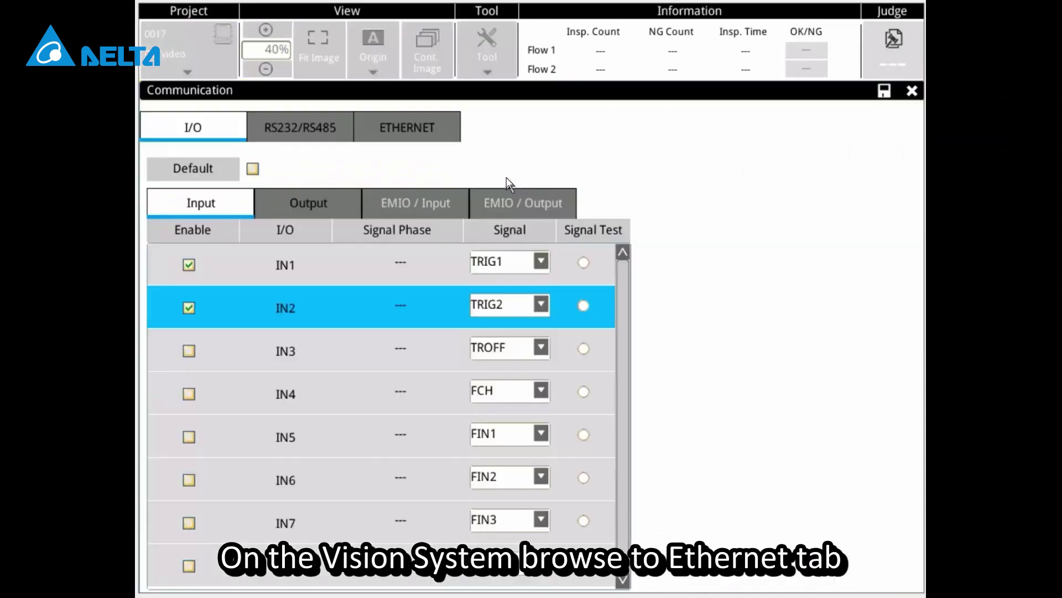
pyautogui.click(389, 137)
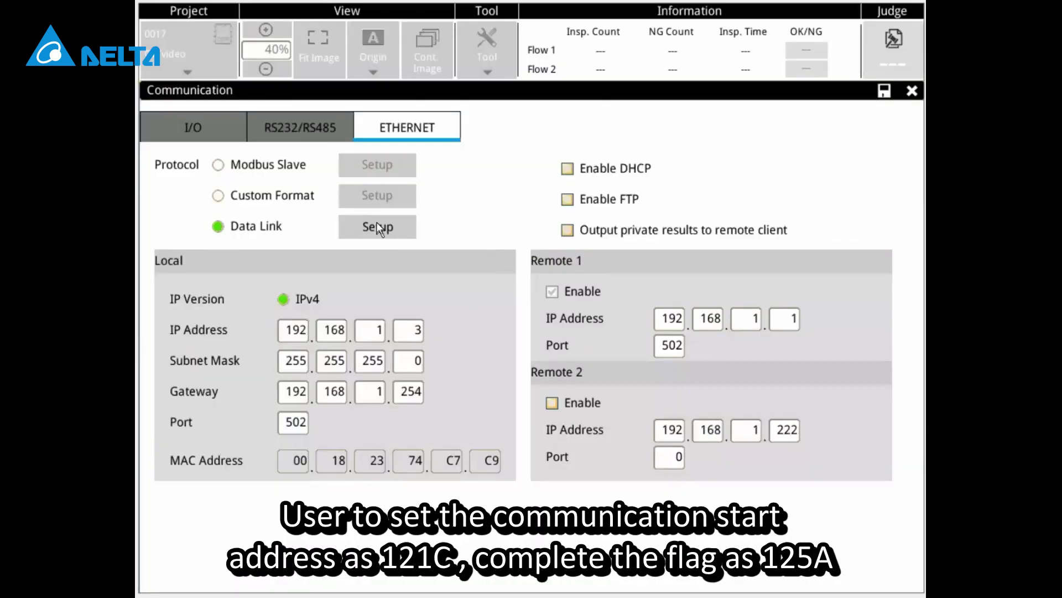
pyautogui.click(377, 225)
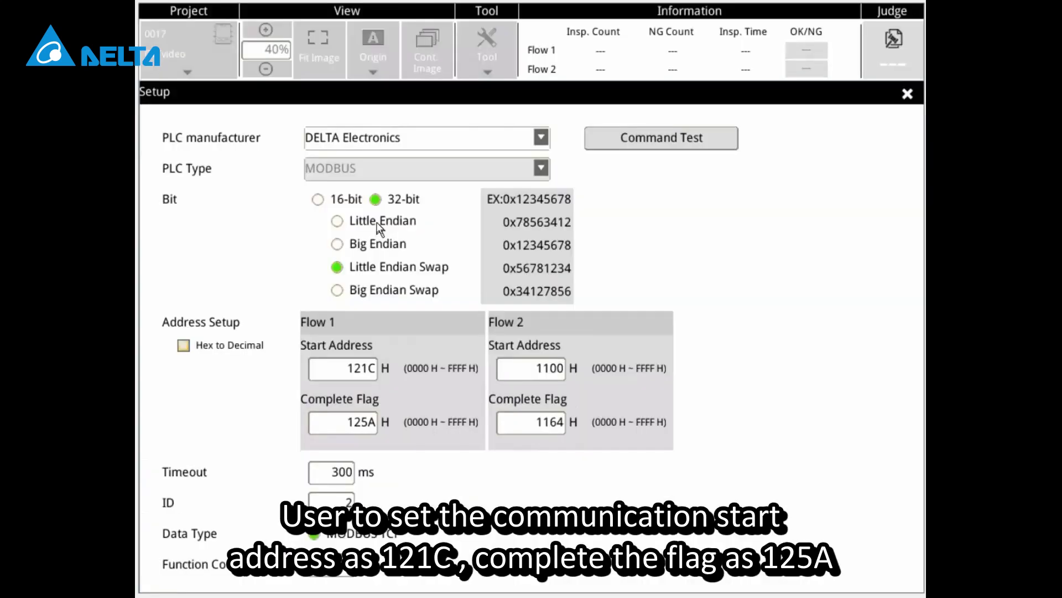
# - Prepare a command test with address 121C and value 15
pyautogui.click(676, 138)
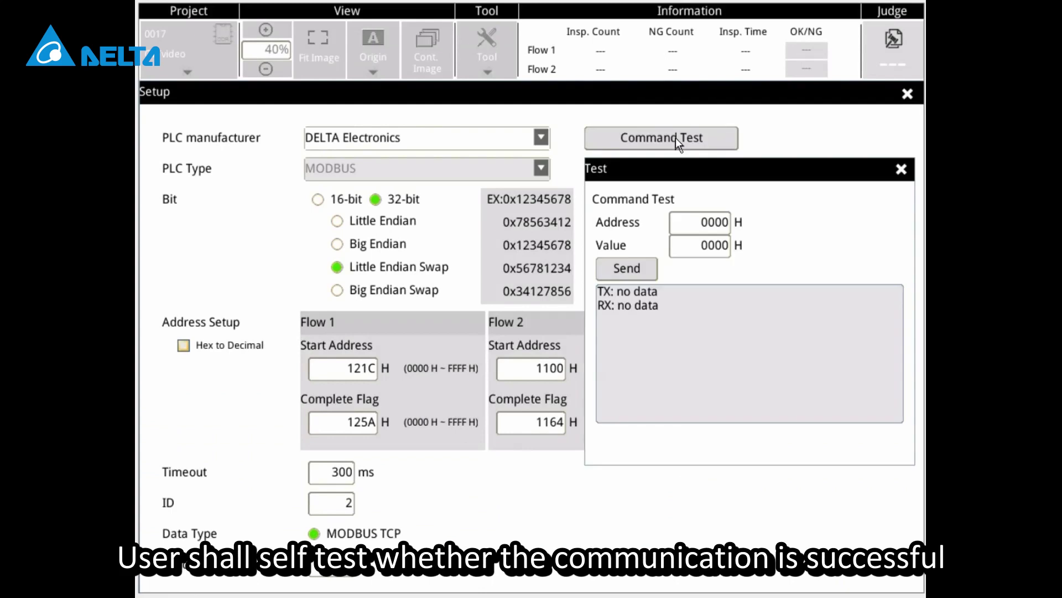
pyautogui.click(700, 222)
pyautogui.write('121C')
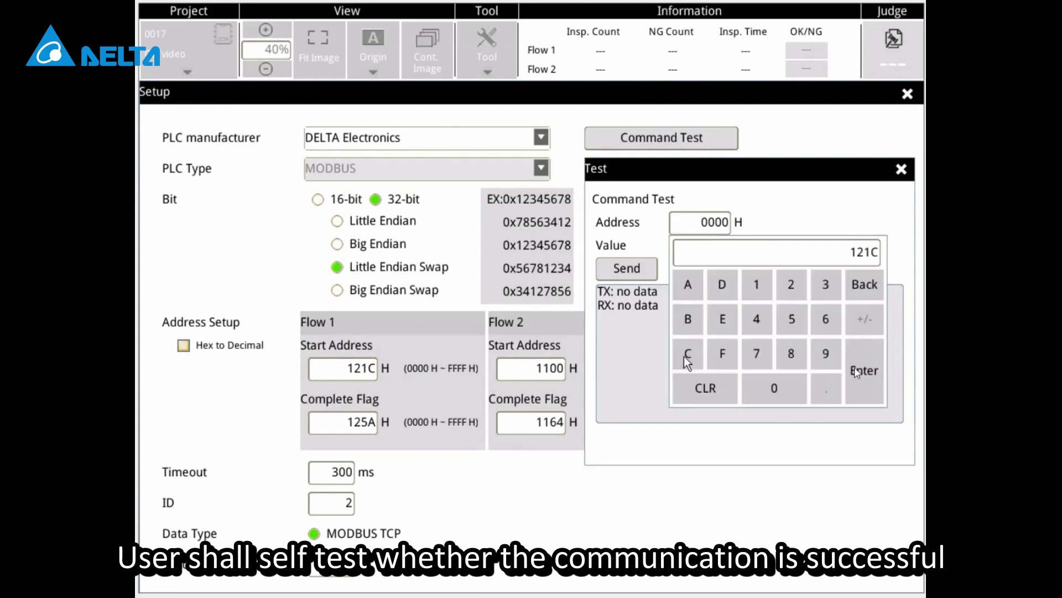
pyautogui.click(855, 368)
pyautogui.click(707, 248)
pyautogui.click(756, 307)
pyautogui.click(792, 342)
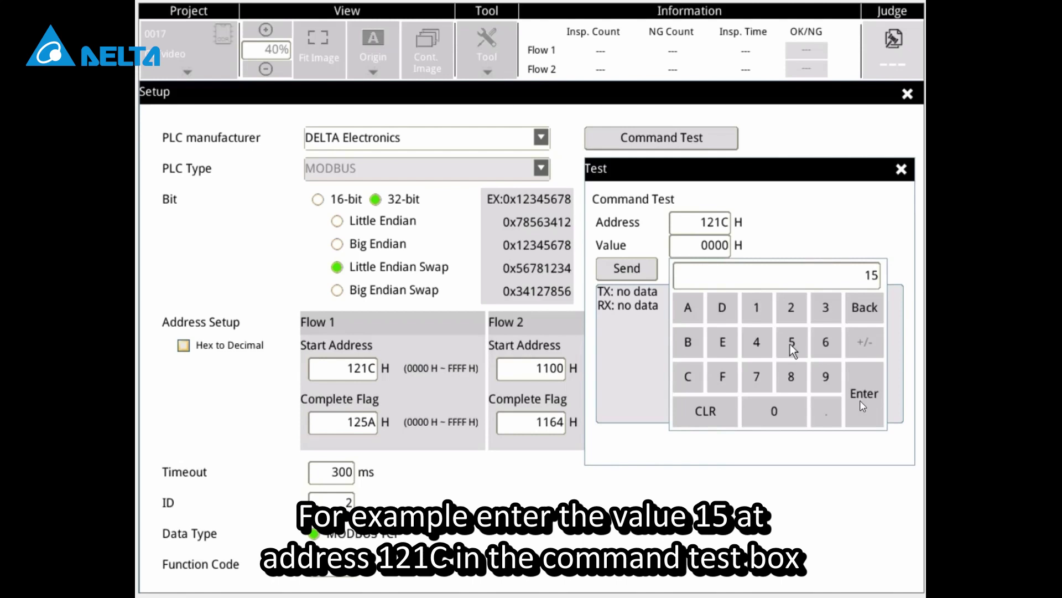
pyautogui.click(864, 394)
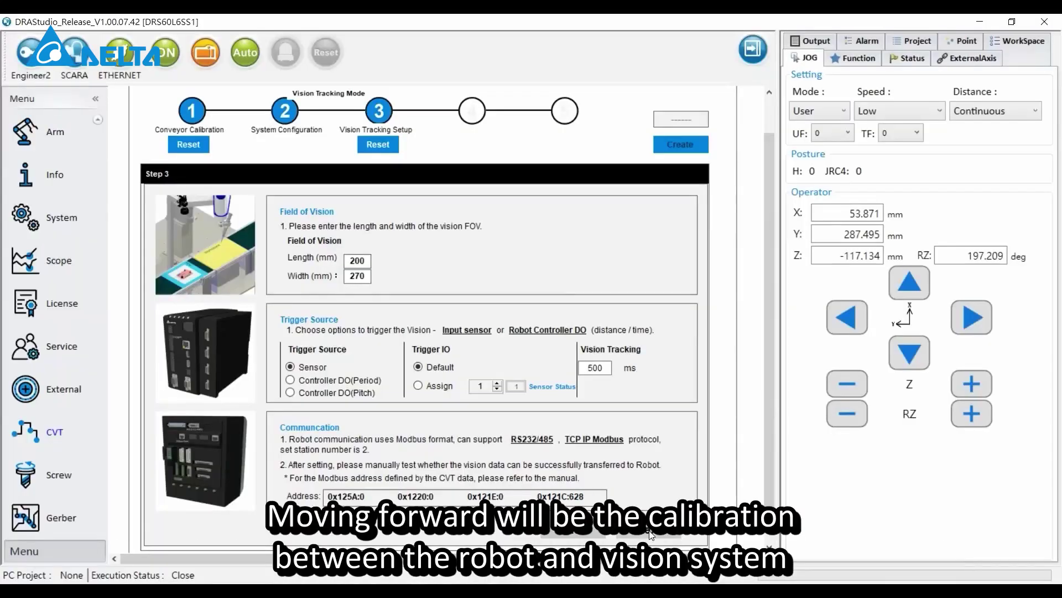
# - With 0x121C reading 21, move on to Step 4, Coordinate Transformation
pyautogui.click(649, 530)
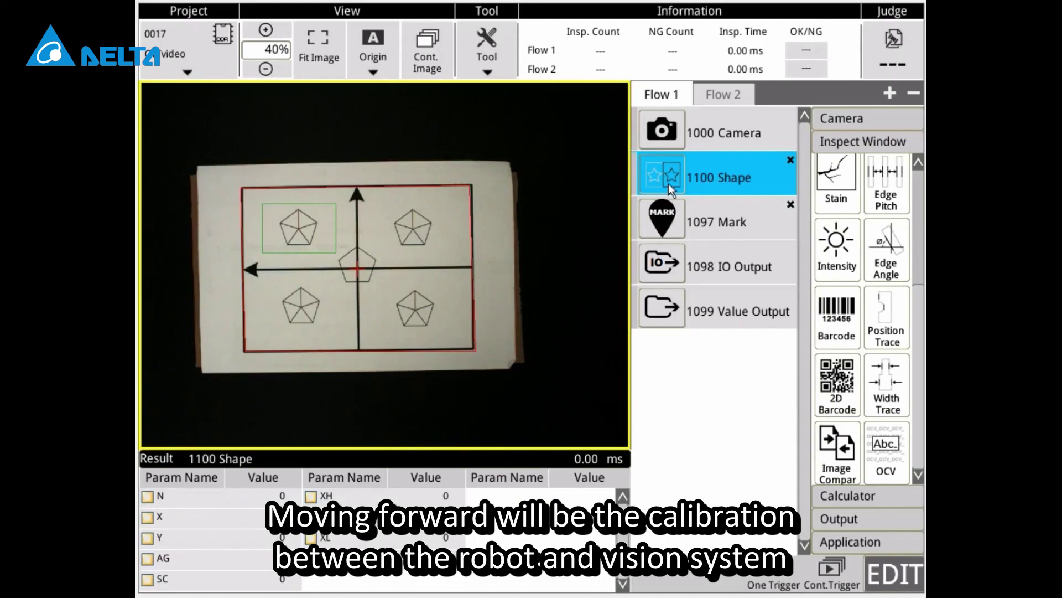
# - Create the pentagon pattern model in the 1100 Shape tool's PARAM settings and run the match
pyautogui.doubleClick(668, 183)
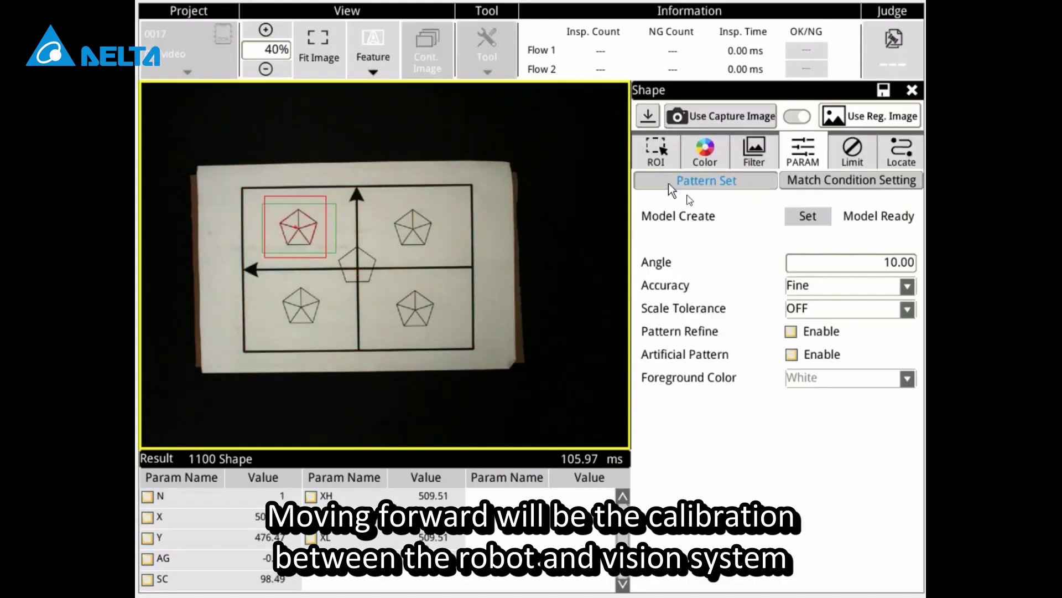
pyautogui.click(669, 154)
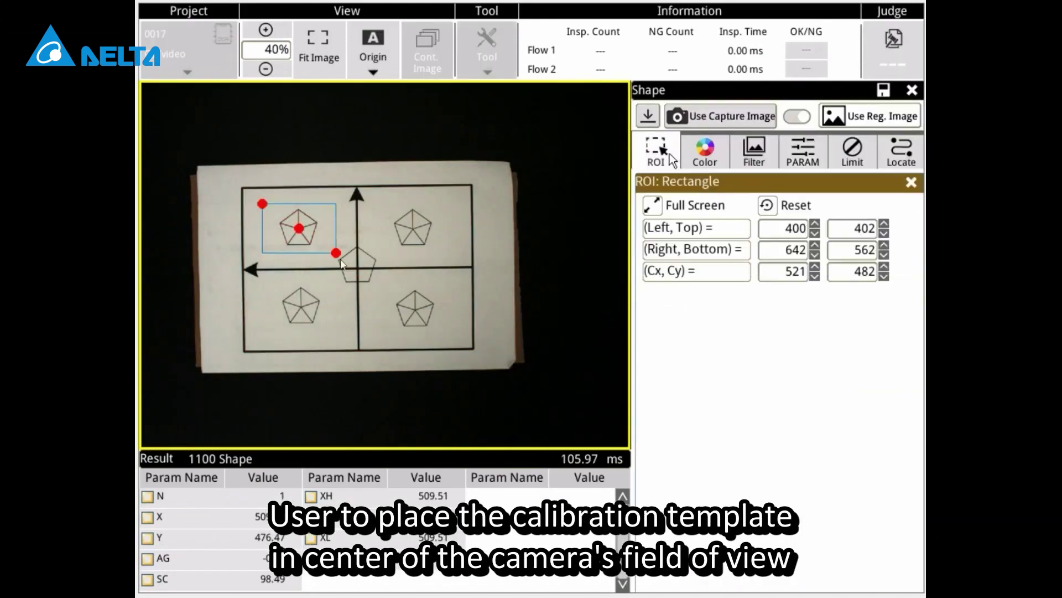
pyautogui.click(801, 160)
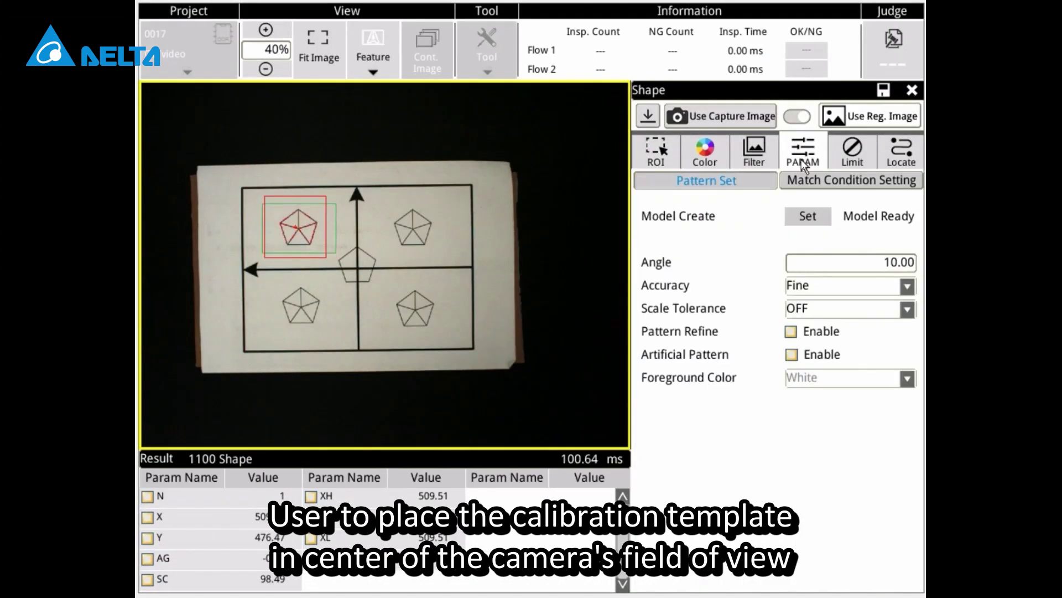
pyautogui.click(807, 215)
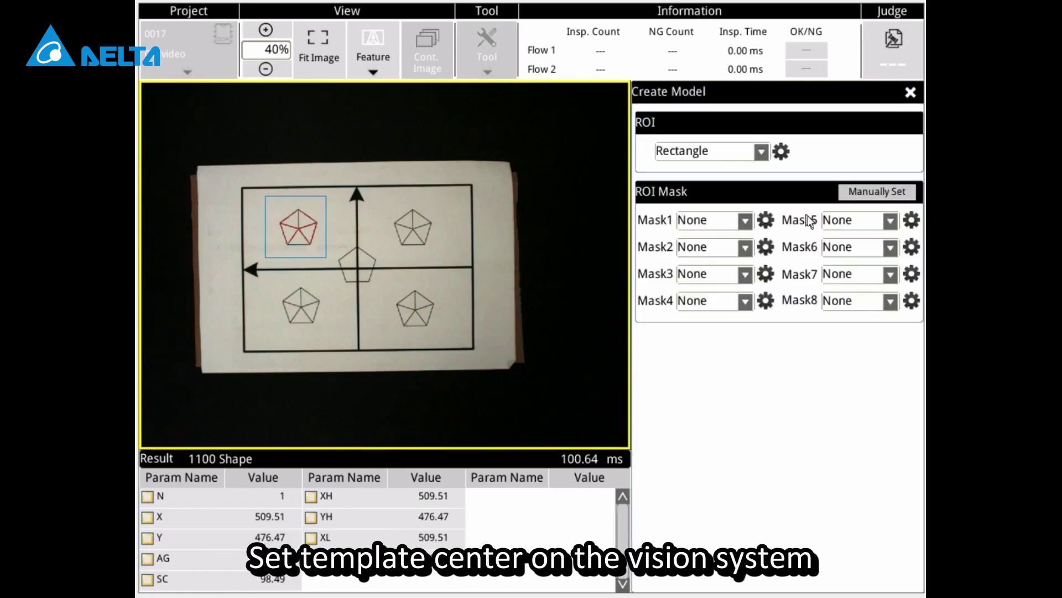
pyautogui.click(781, 154)
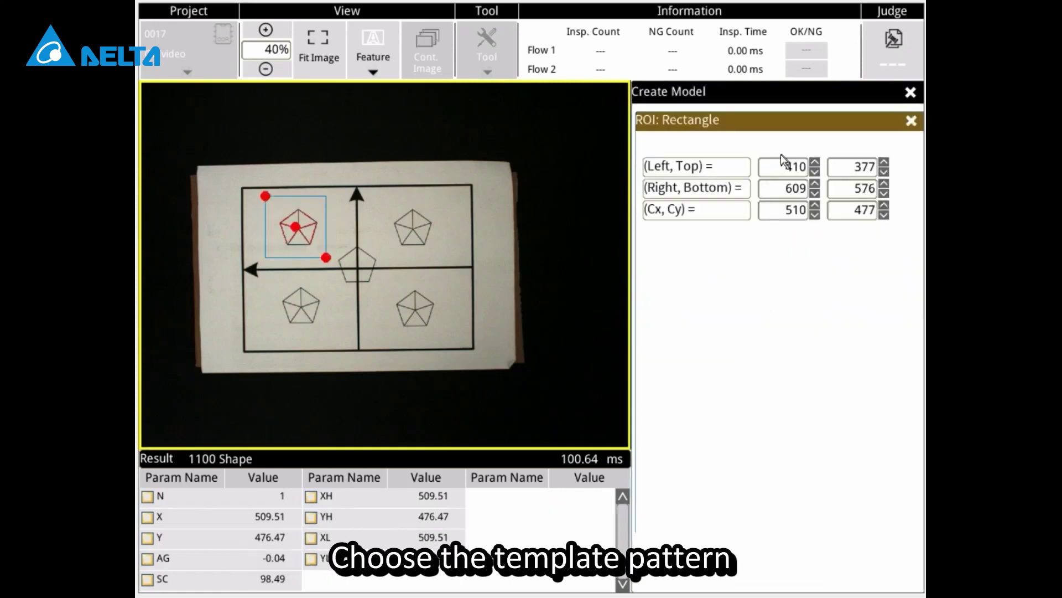
pyautogui.click(914, 121)
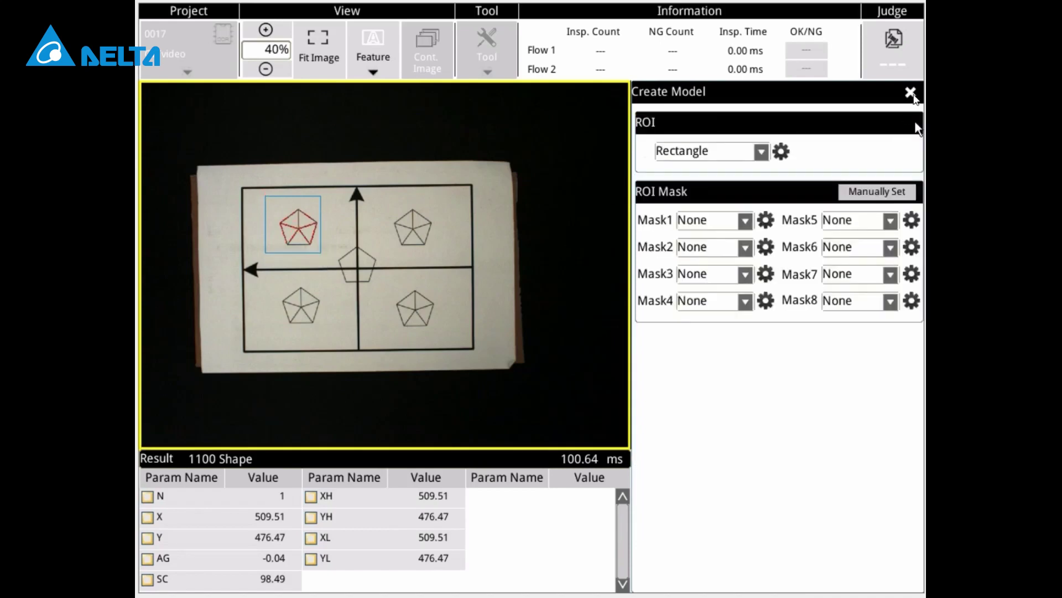
pyautogui.click(911, 94)
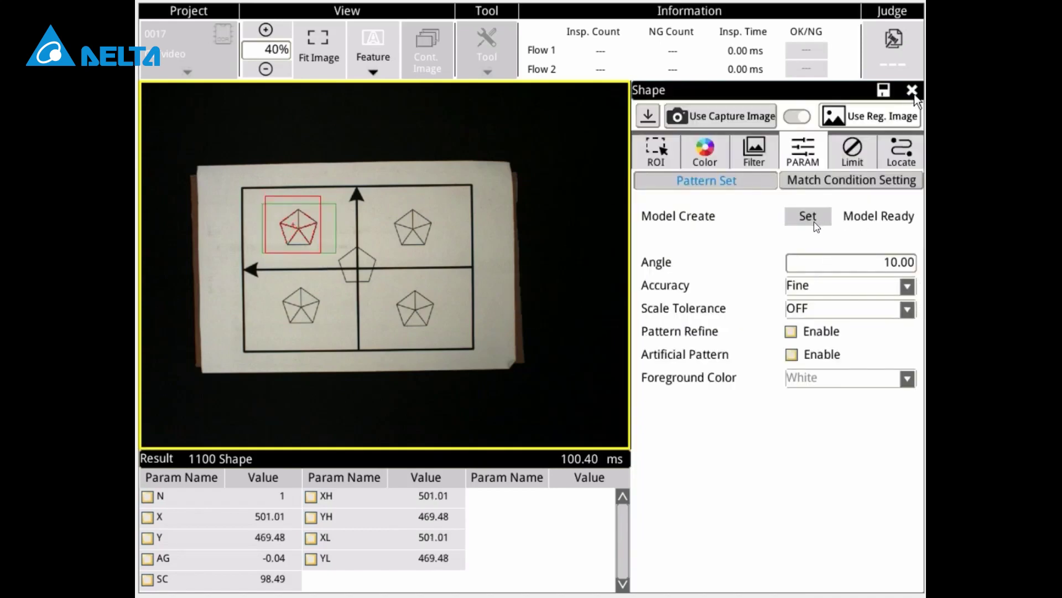
# - Enable Rotation Center at the pentagon centre and set Template Cent. to 520, 482
pyautogui.click(815, 182)
pyautogui.click(792, 354)
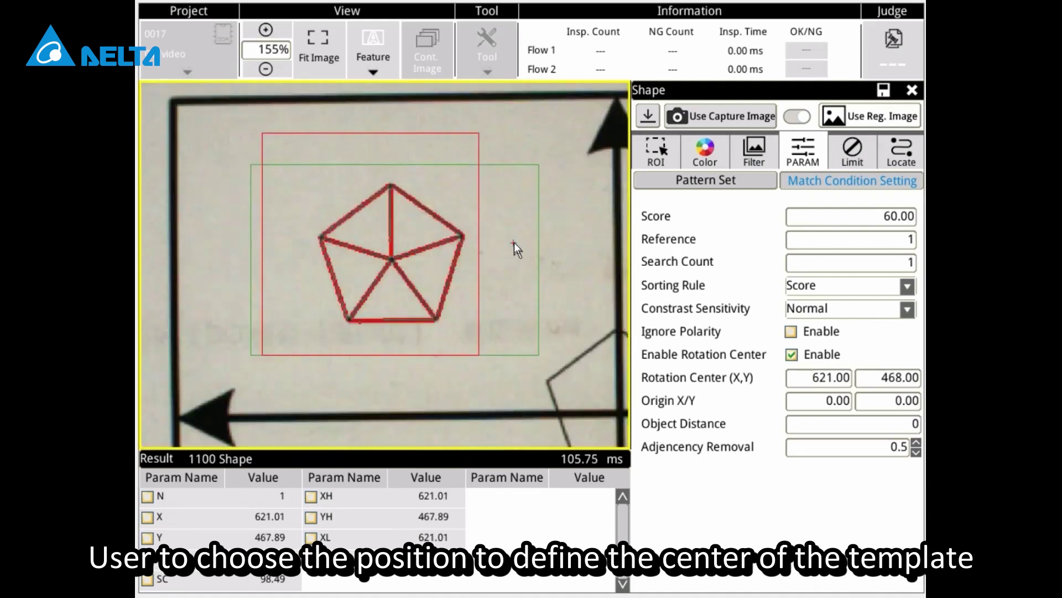
pyautogui.click(392, 259)
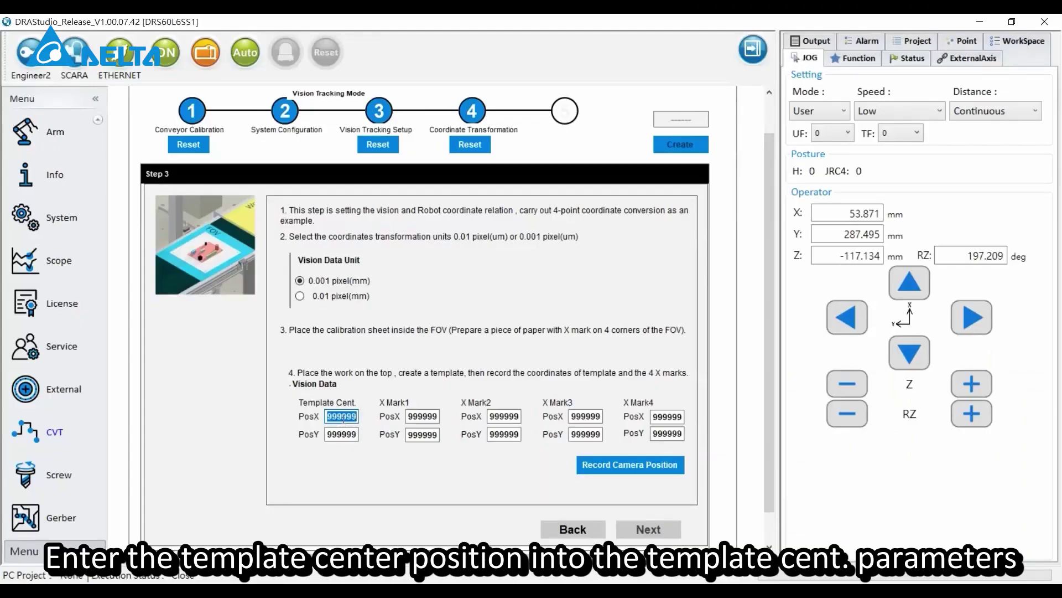
pyautogui.write('520')
pyautogui.press('Tab')
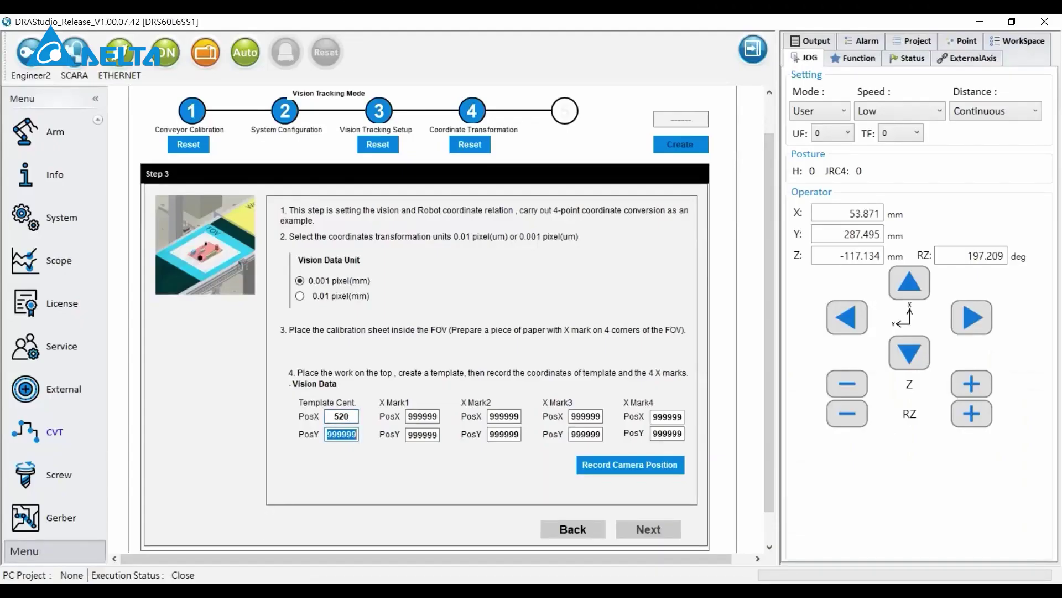
pyautogui.write('482')
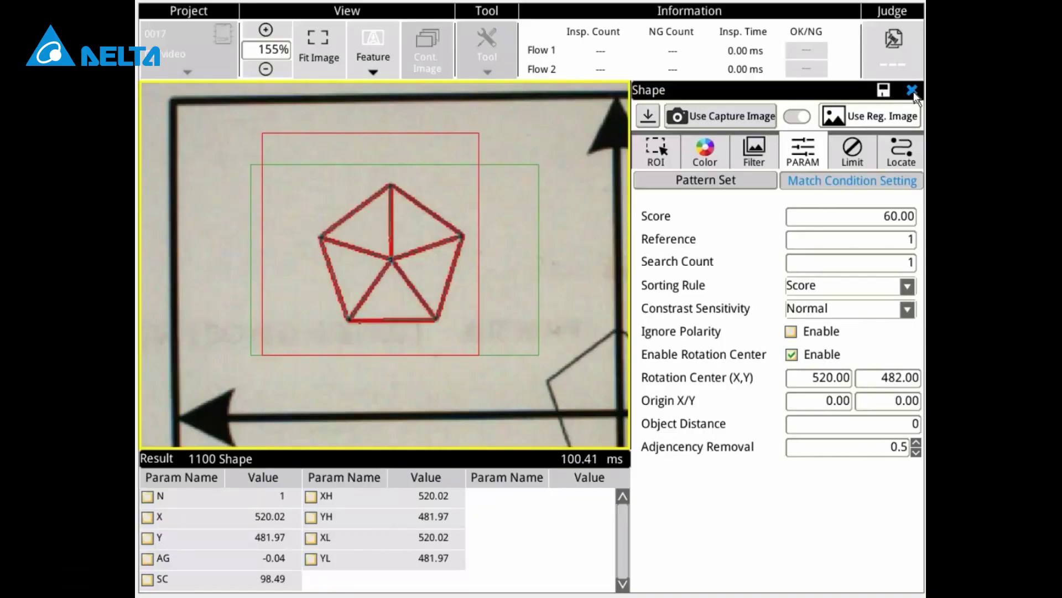
pyautogui.click(913, 91)
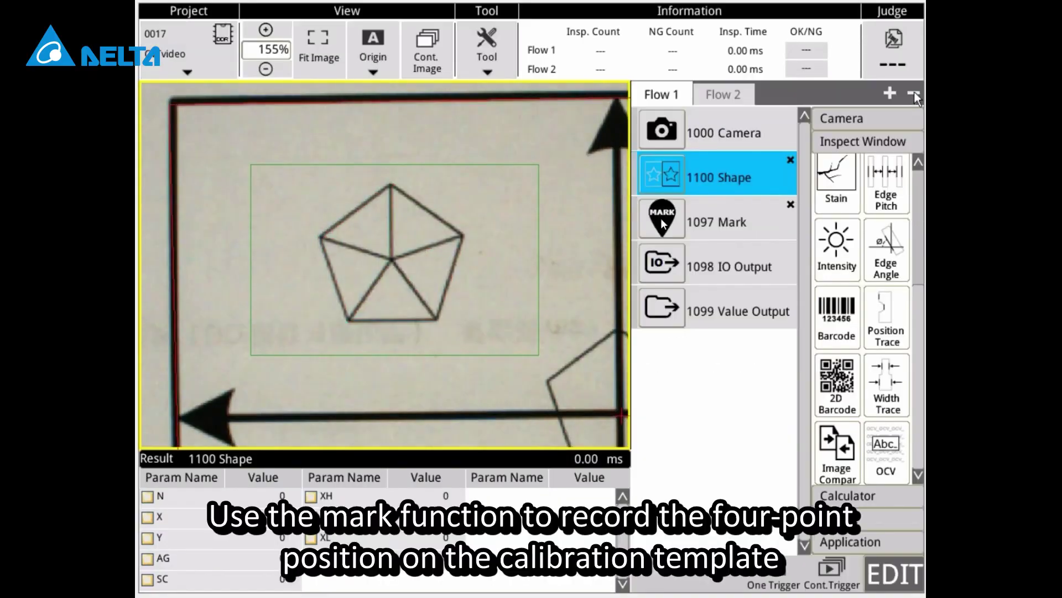
# - Fit the 1097 Mark polygon onto the four corner X marks, then clear X Mark1 PosX
pyautogui.doubleClick(662, 218)
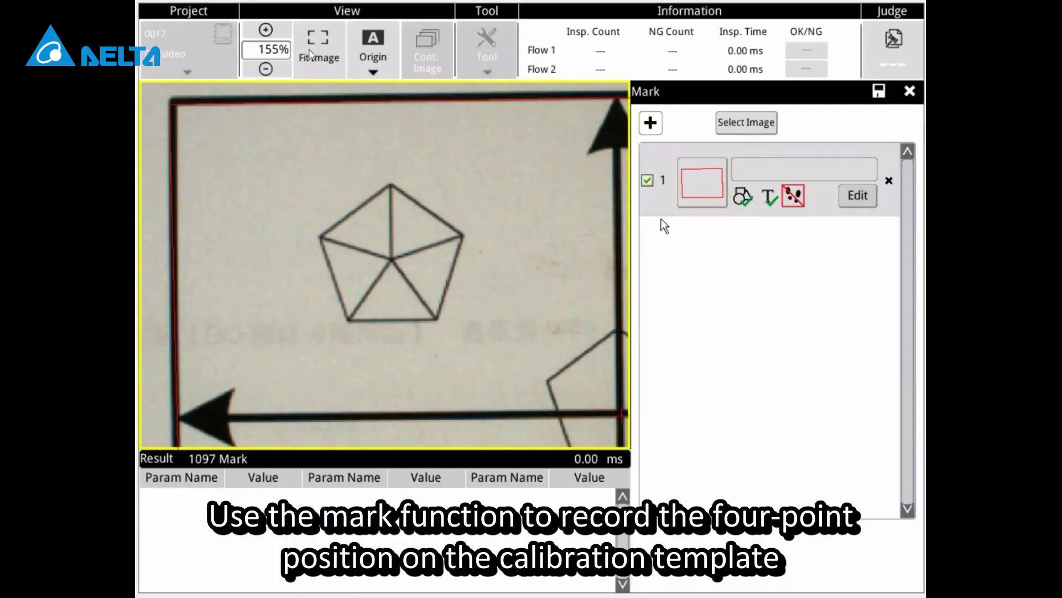
pyautogui.click(320, 60)
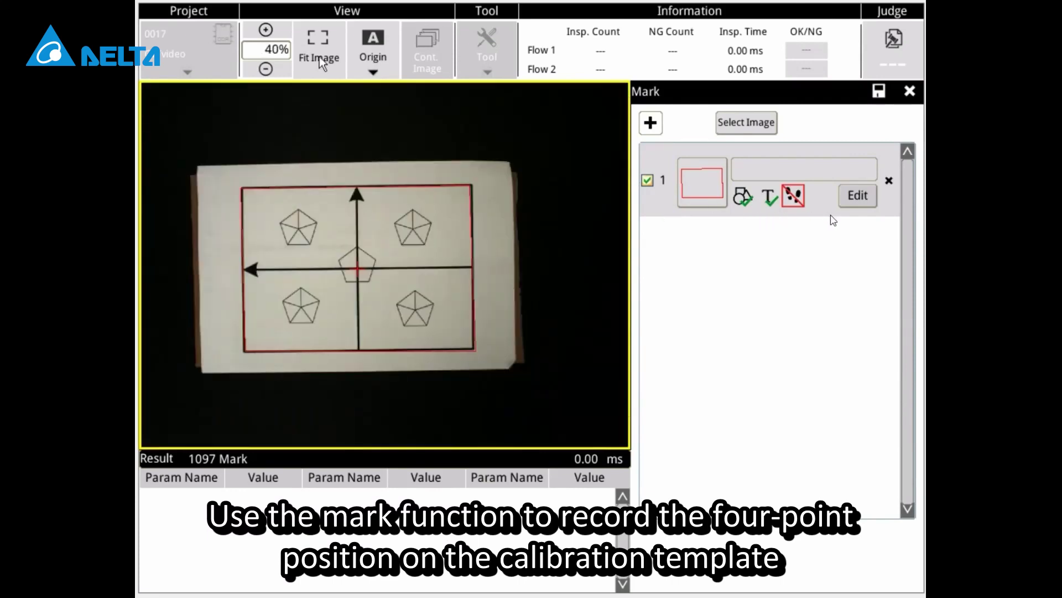
pyautogui.click(871, 201)
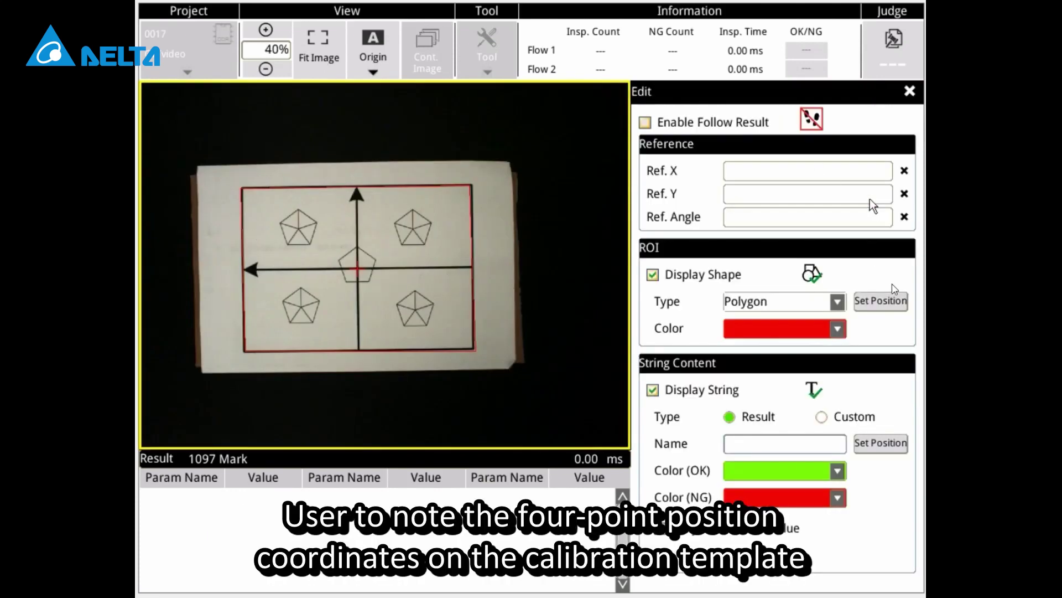
pyautogui.click(890, 303)
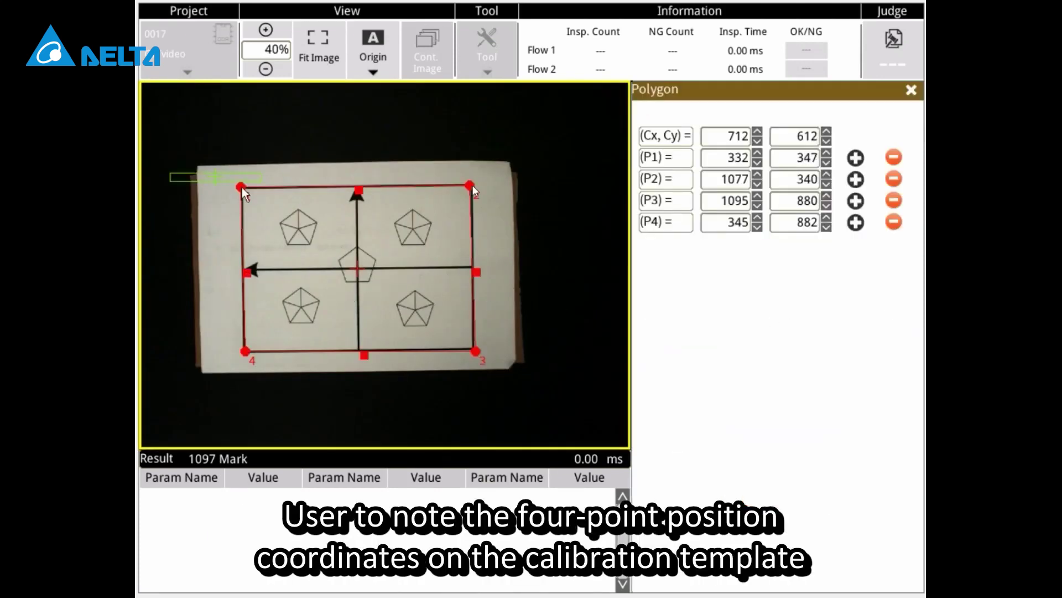
pyautogui.moveTo(473, 185); pyautogui.dragTo(473, 186)
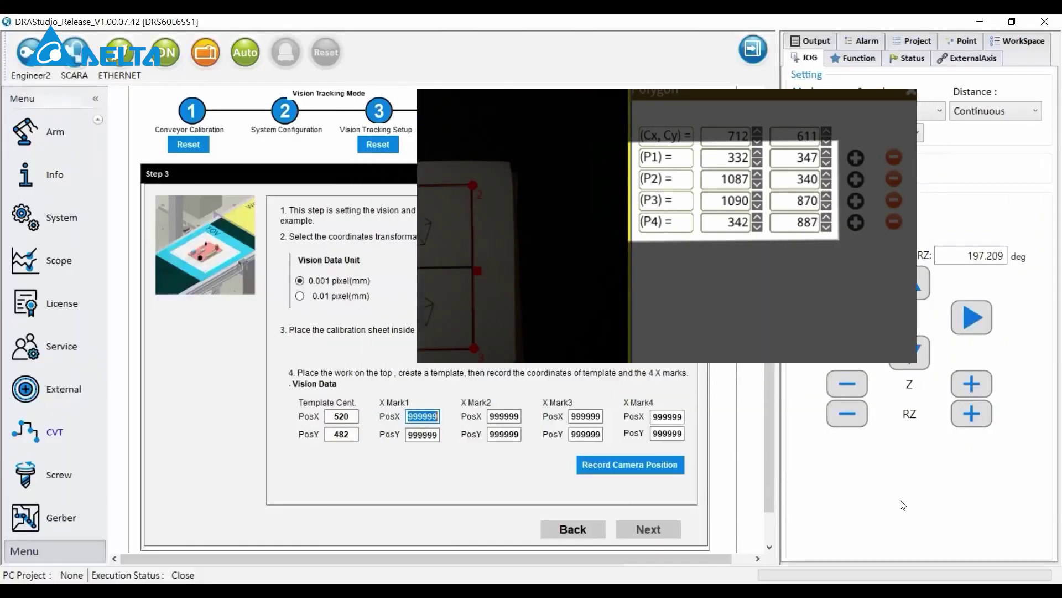
pyautogui.doubleClick(422, 417)
pyautogui.press('BackSpace')
# - Enter X Mark1 as 332/347 and X Mark2 as 1087/340
pyautogui.write('332')
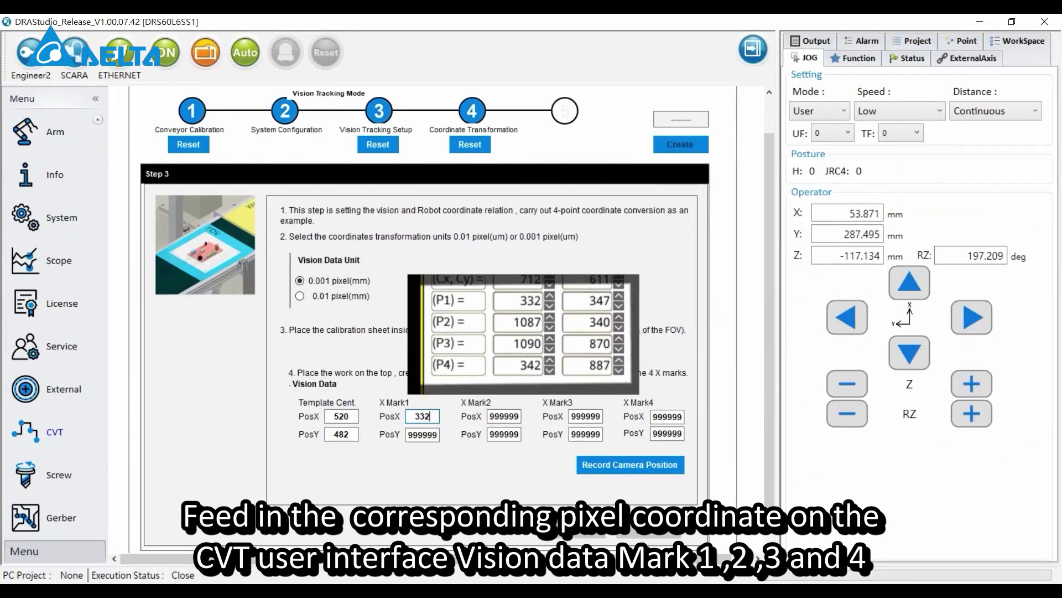
pyautogui.press('Tab')
pyautogui.write('347')
pyautogui.press('Tab')
pyautogui.write('1087')
pyautogui.press('Tab')
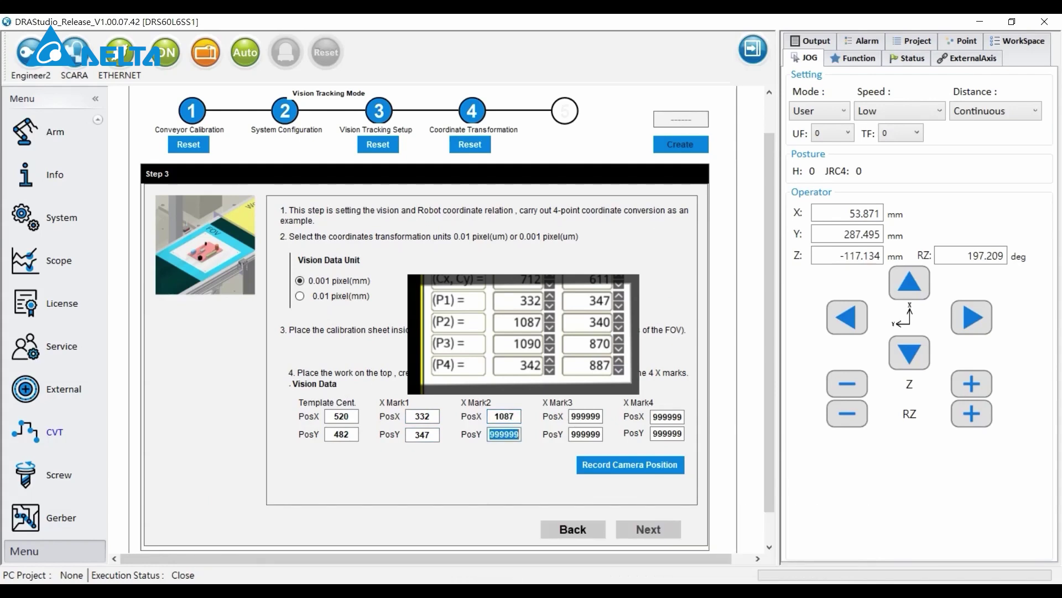
pyautogui.write('340')
# - Enter X Mark3 as 1090/870 and X Mark4 as 342/887
pyautogui.doubleClick(588, 414)
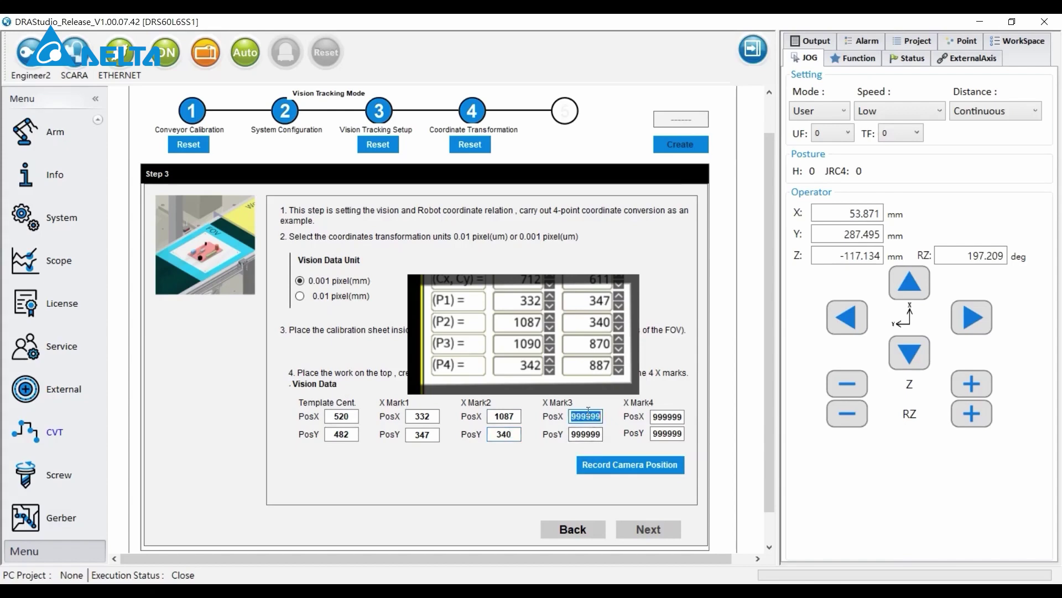
pyautogui.write('1090')
pyautogui.press('Tab')
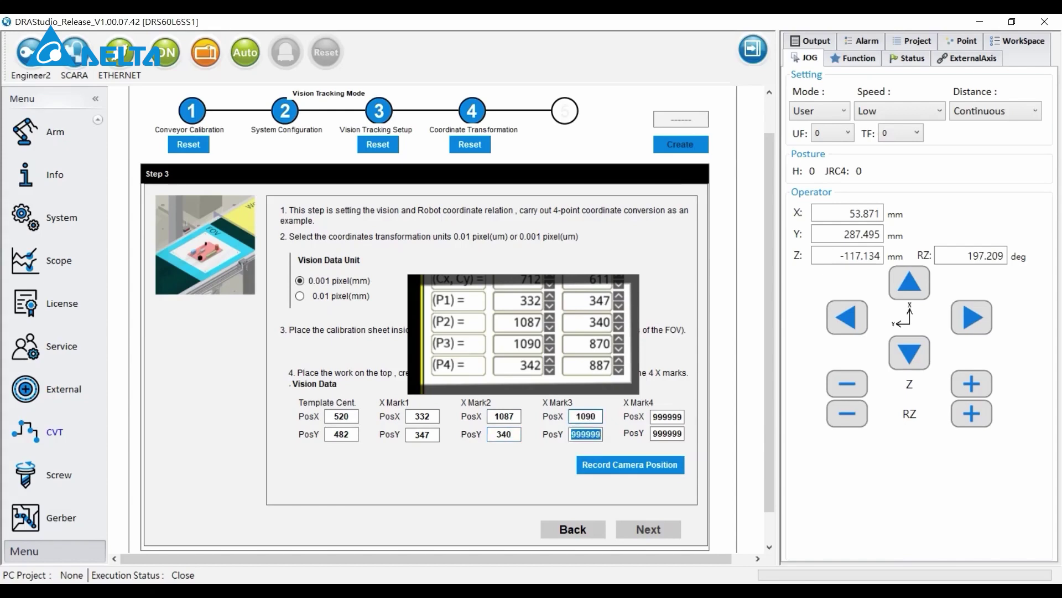
pyautogui.write('870')
pyautogui.doubleClick(653, 416)
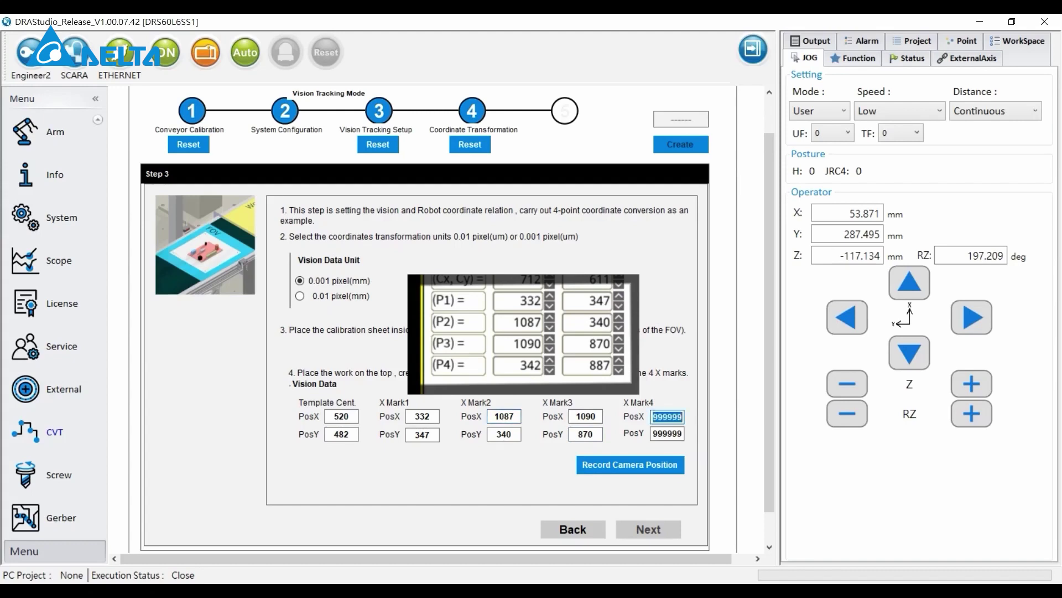
pyautogui.write('342')
pyautogui.press('Tab')
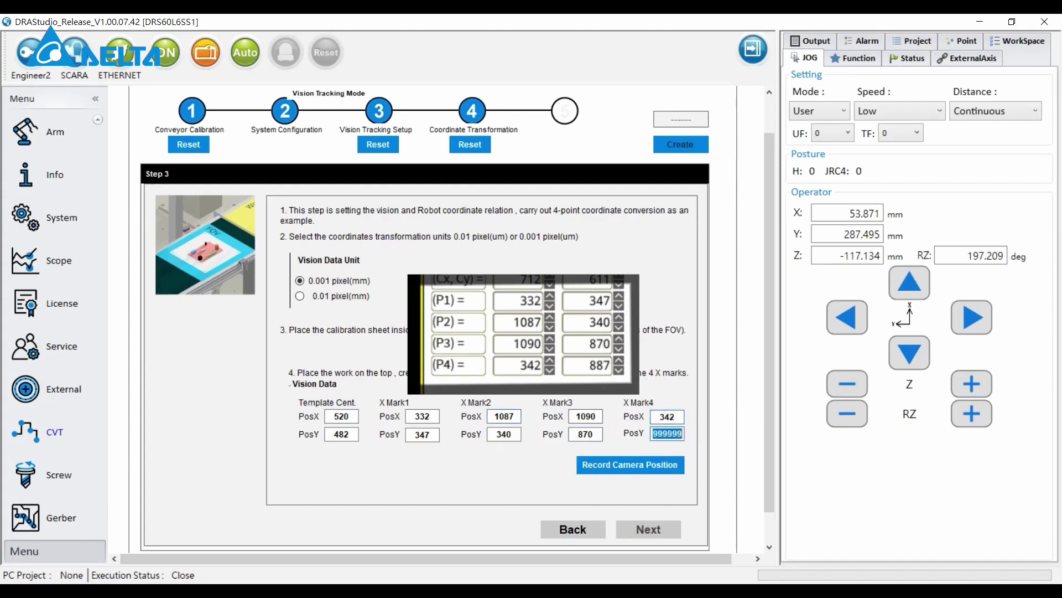
pyautogui.write('887')
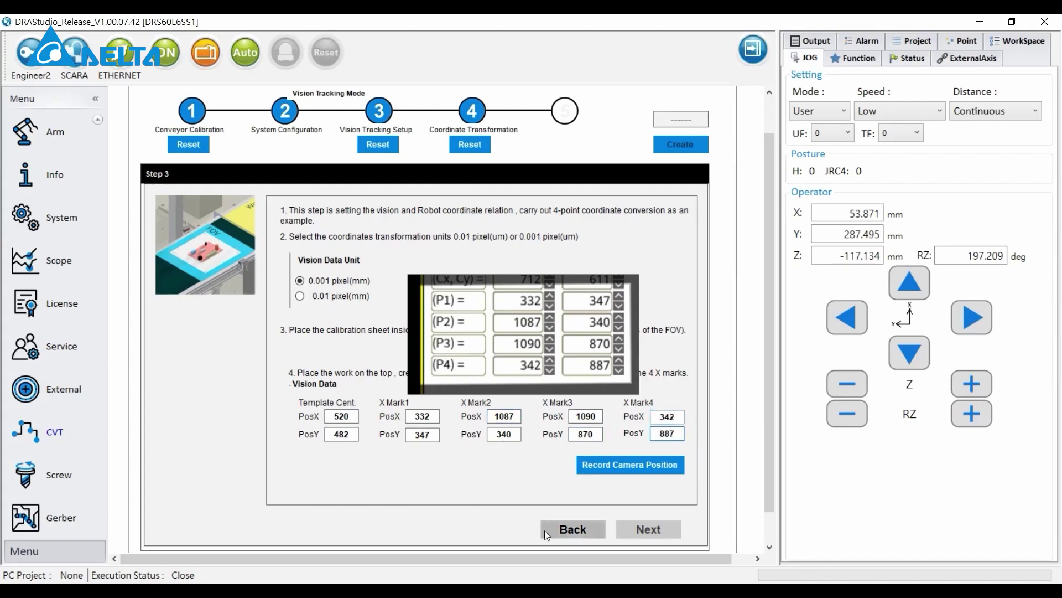
# - Record the camera position and set the vision data unit to 0.01 pixel(mm)
pyautogui.click(601, 468)
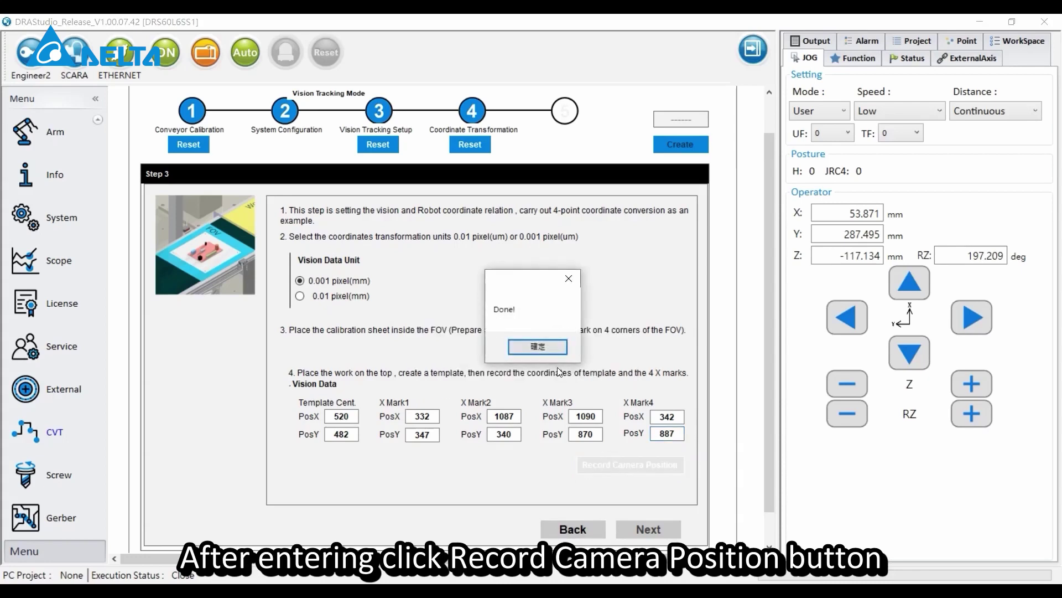
pyautogui.click(551, 348)
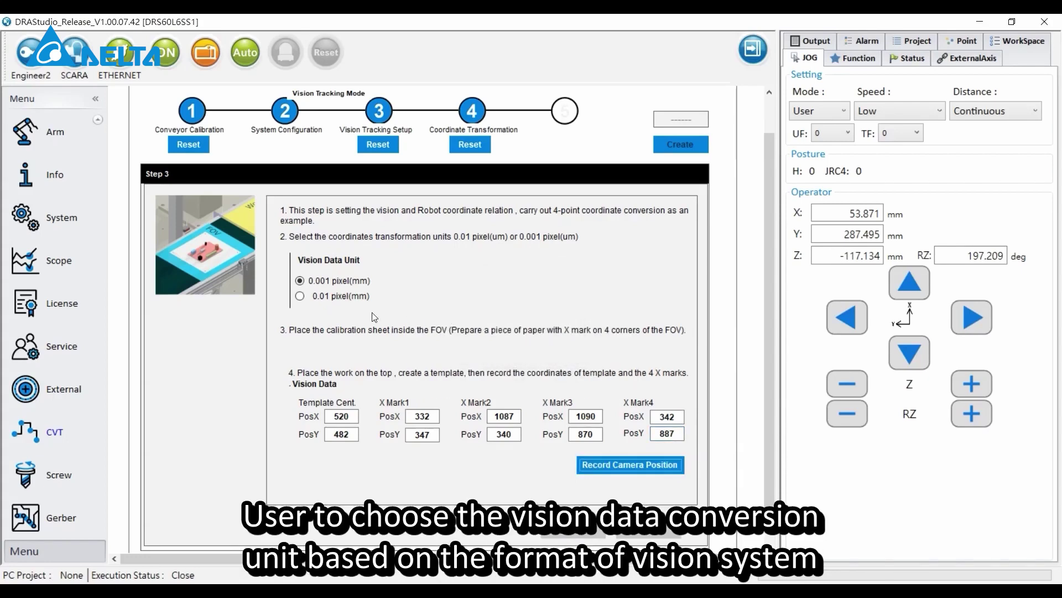
pyautogui.click(339, 299)
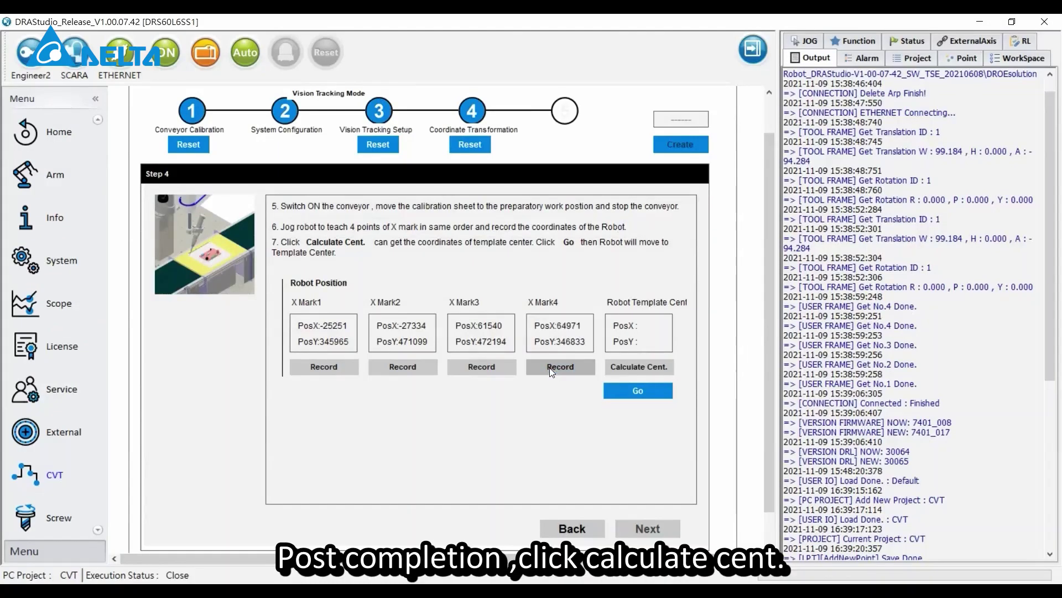
# - Calculate the template centre (-3088, 376917), move the robot there, and continue to Step 5
pyautogui.click(646, 368)
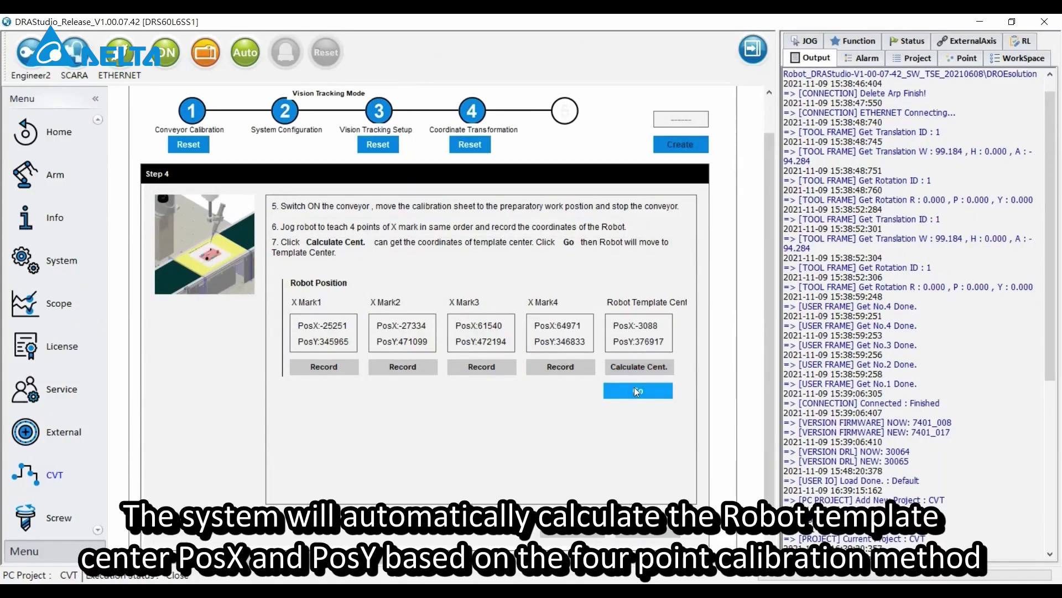
pyautogui.click(638, 390)
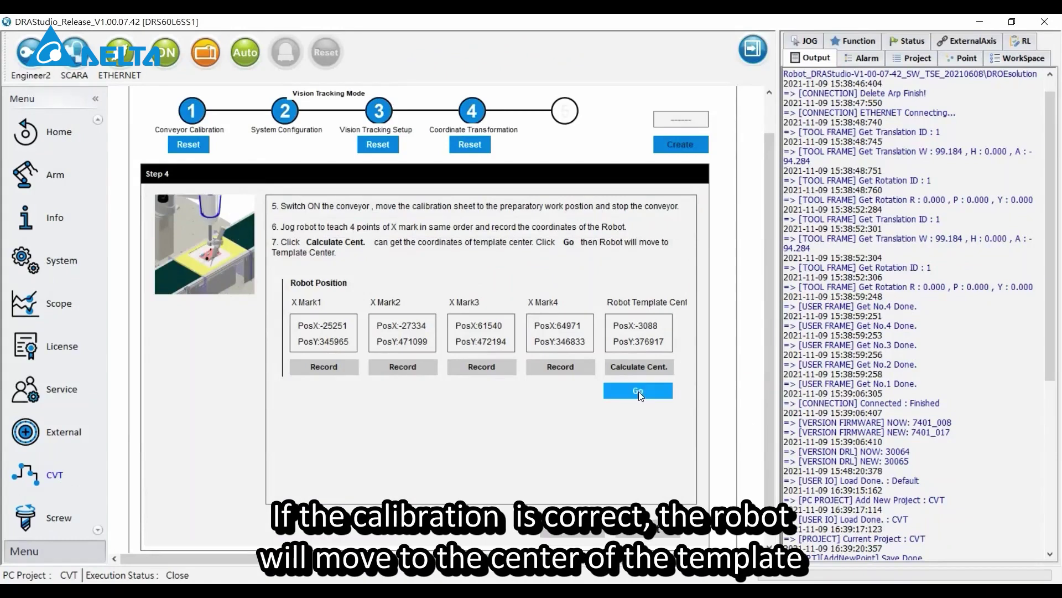
pyautogui.click(638, 391)
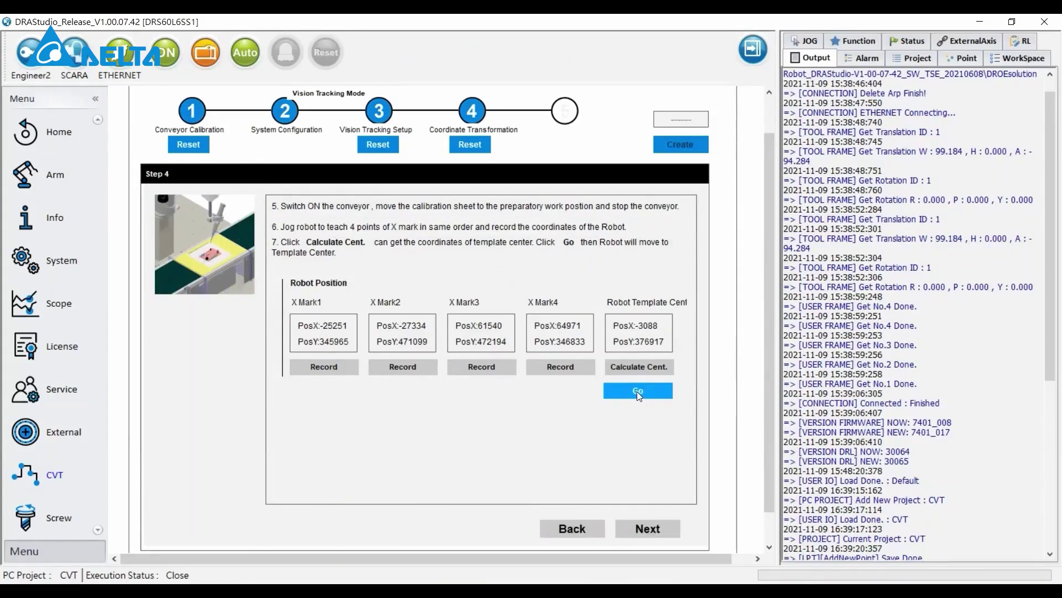
pyautogui.click(648, 528)
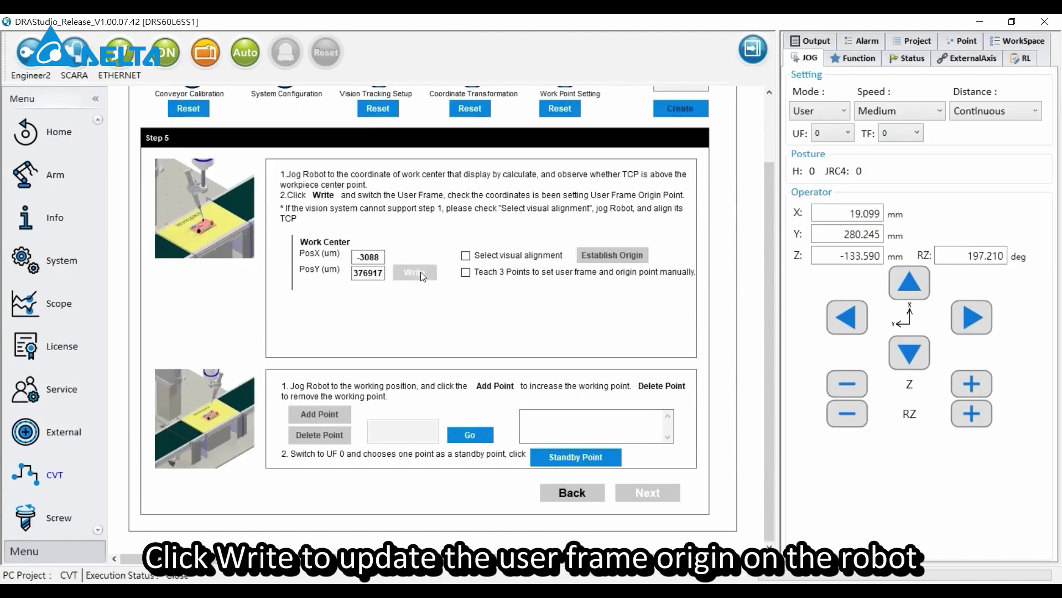
# - Write the work centre as user frame 1's origin, so X/Y/Z read 0.000
pyautogui.click(421, 272)
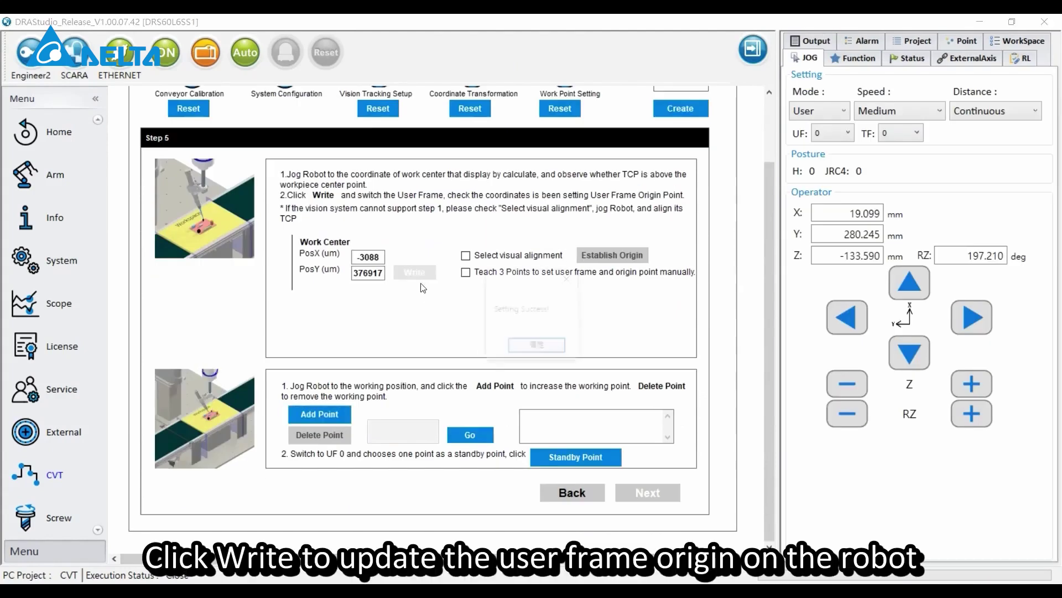
pyautogui.click(538, 349)
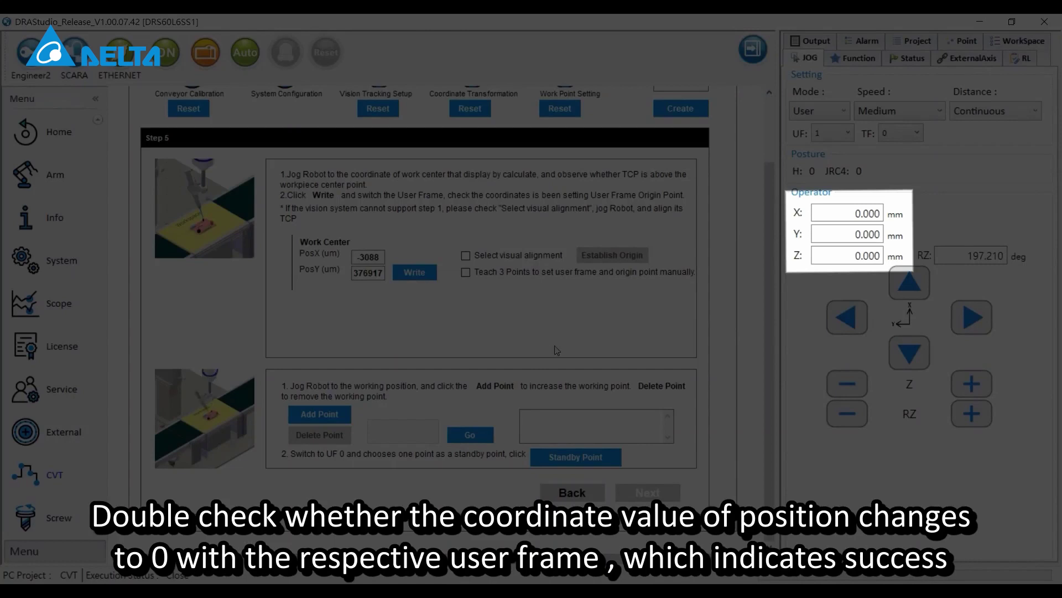
pyautogui.scroll(3, 557, 349)
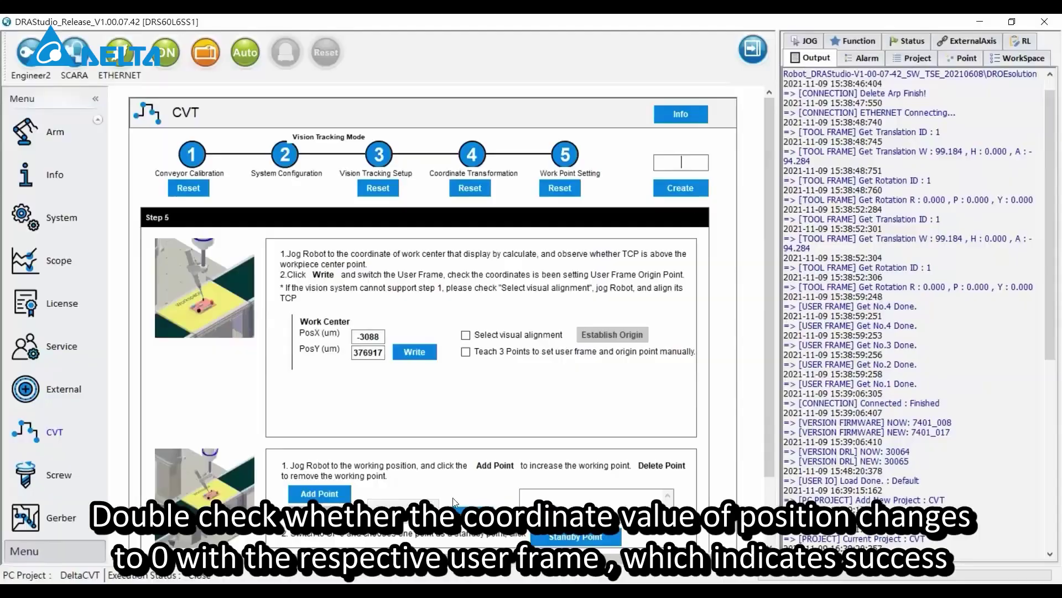
# - Add work point UF1WorkP1 and record the current position as the standby point
pyautogui.click(319, 501)
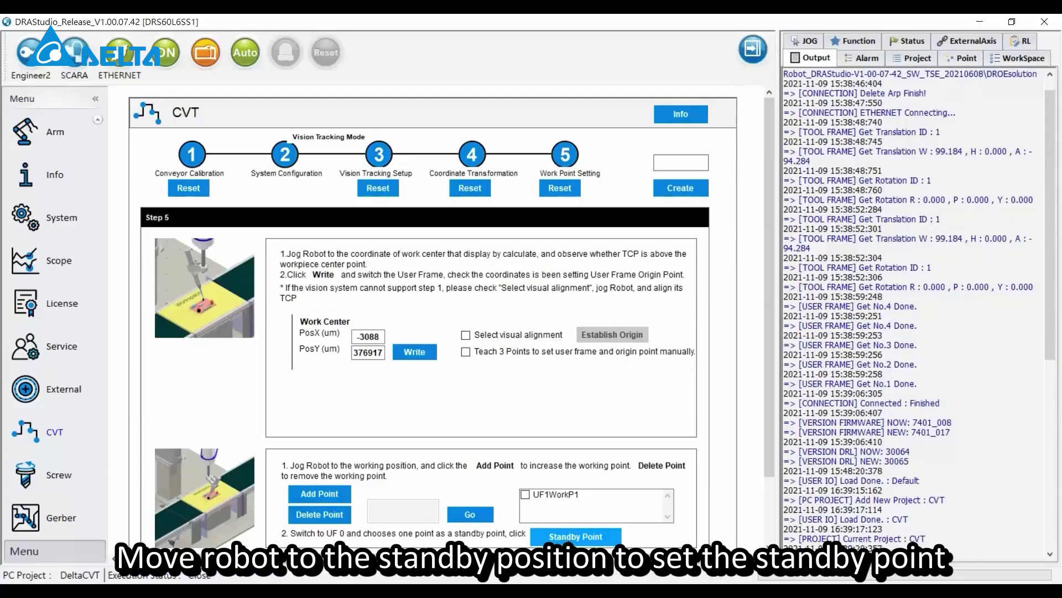
pyautogui.click(578, 536)
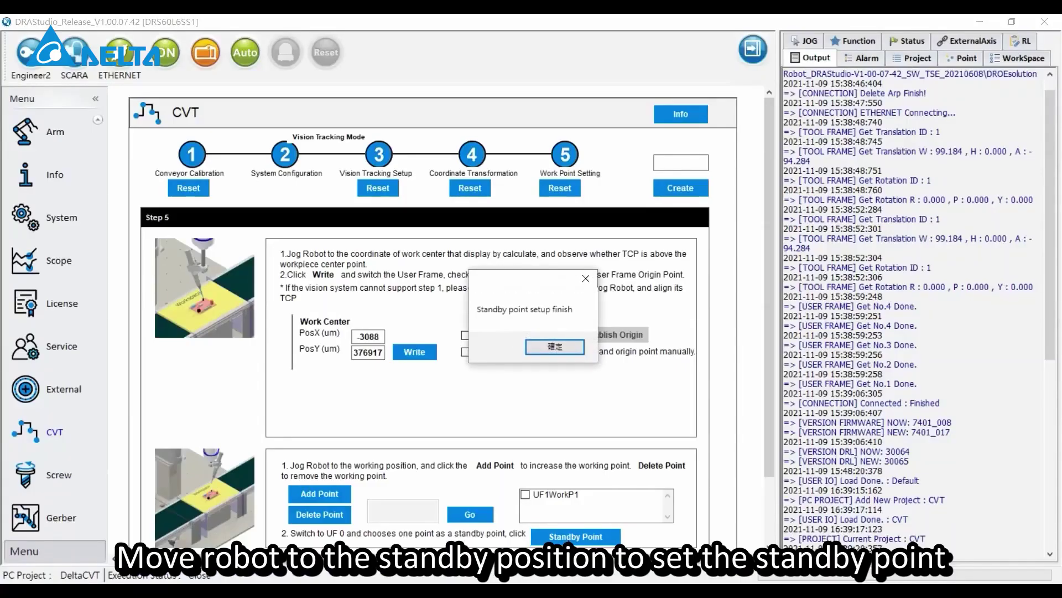
pyautogui.click(573, 351)
# - Name the CVT project 'T' and create it in the DROEsolution folder
pyautogui.click(685, 164)
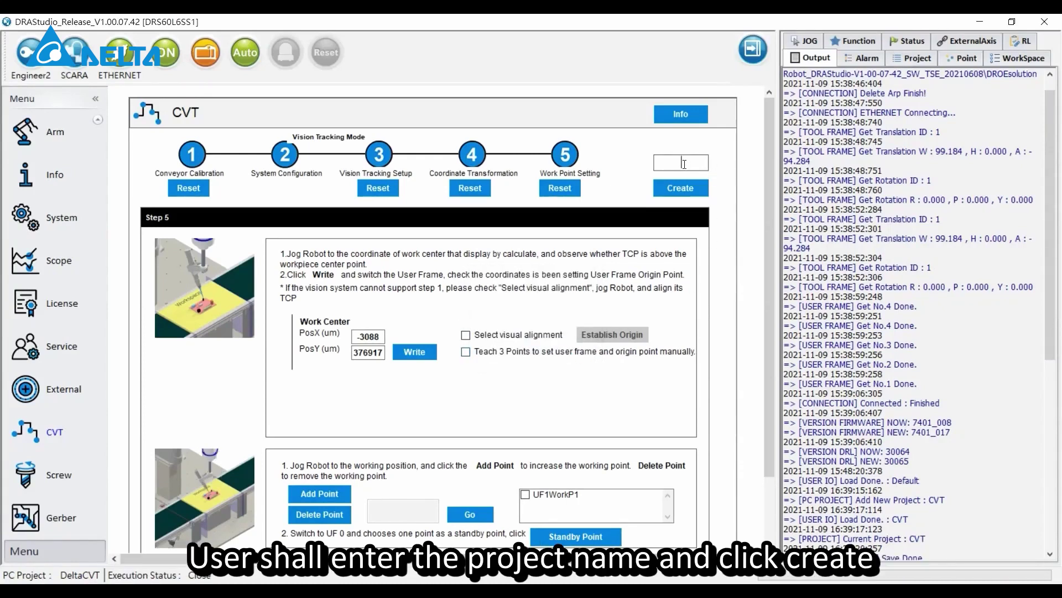
pyautogui.write('Delta')
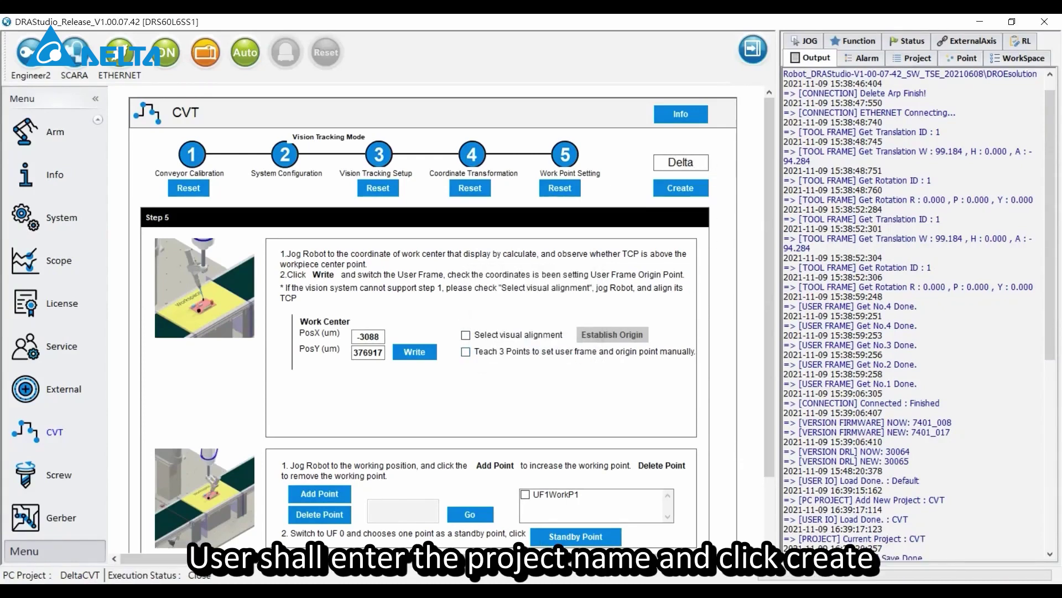
pyautogui.write('CVT')
pyautogui.hotkey('ctrl', 'a')
pyautogui.write('T')
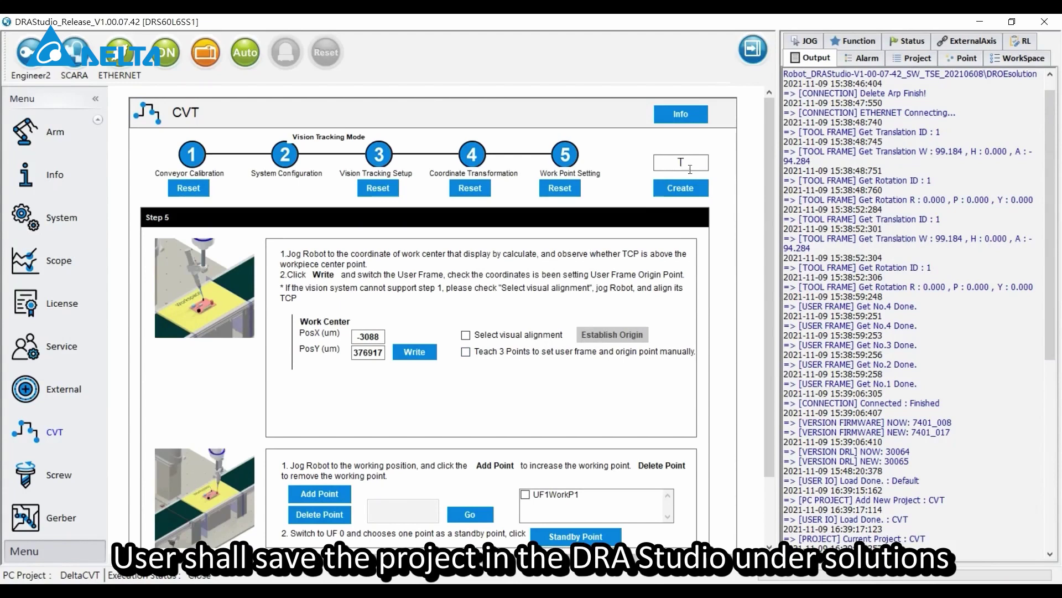
pyautogui.click(685, 188)
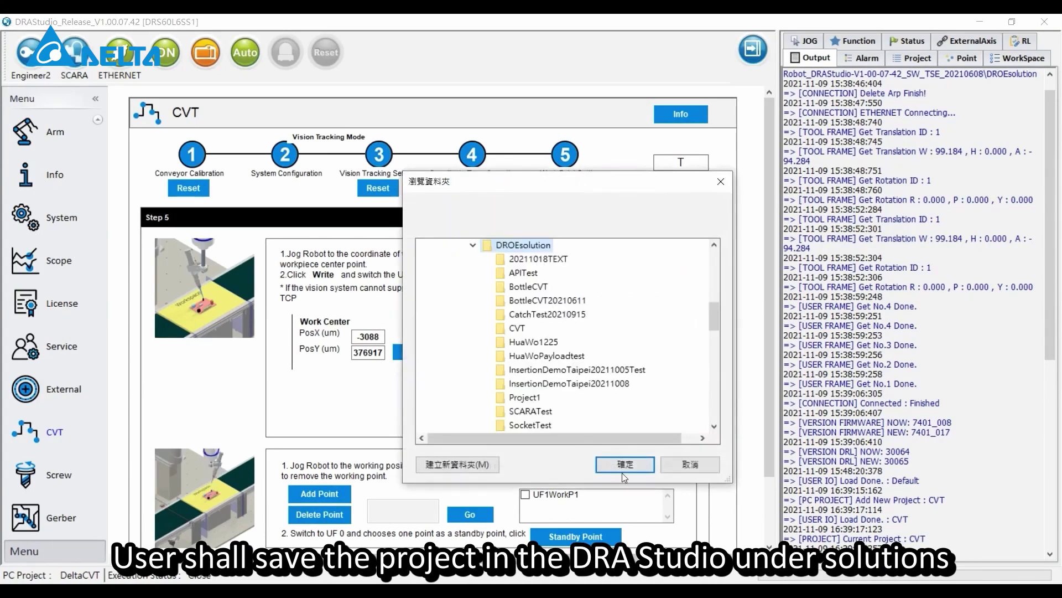
pyautogui.click(622, 469)
pyautogui.click(545, 348)
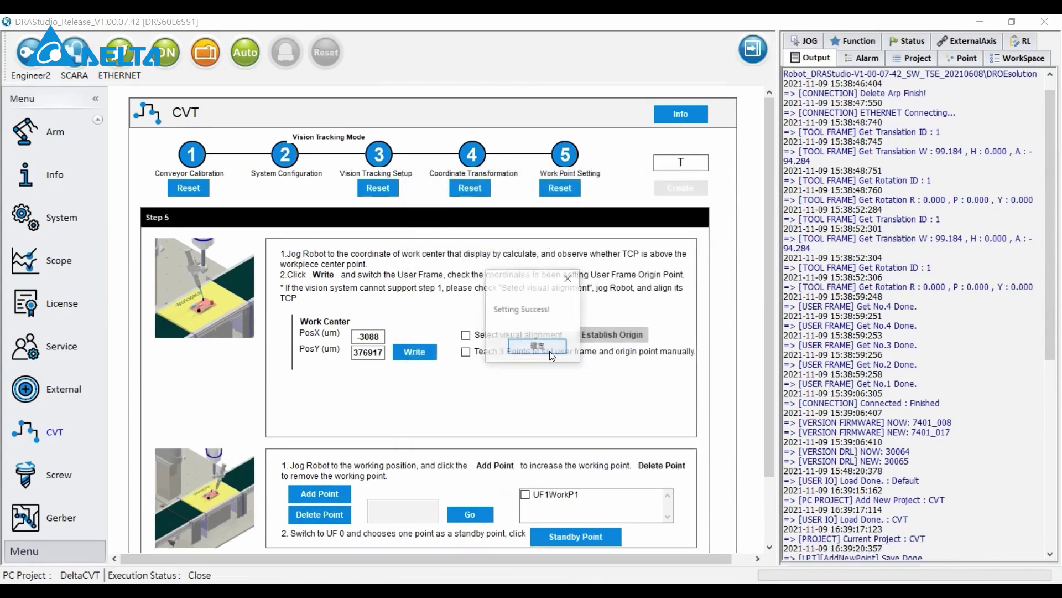
pyautogui.click(549, 349)
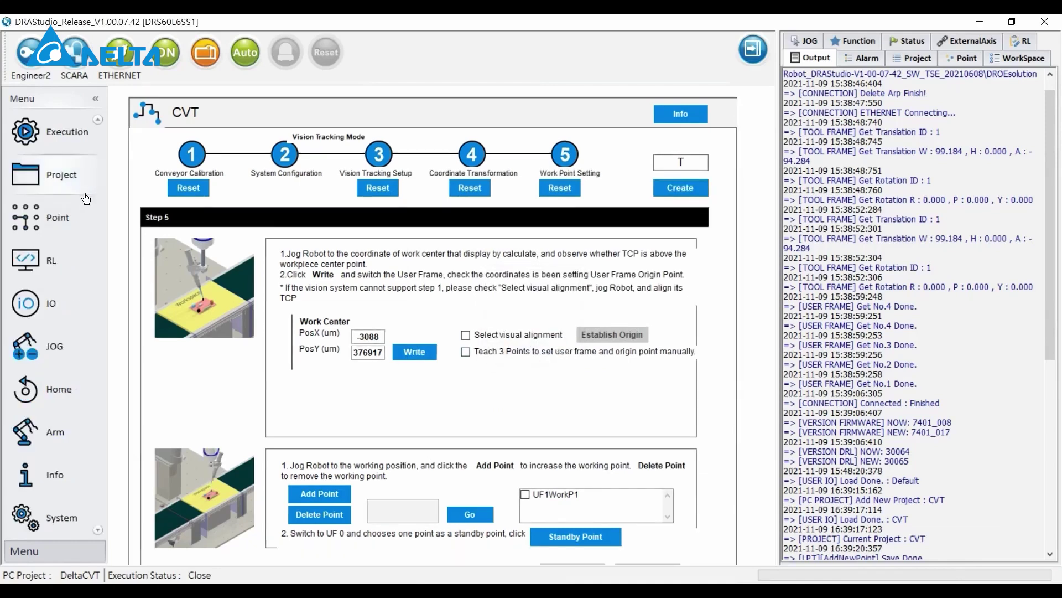
pyautogui.rightClick(165, 212)
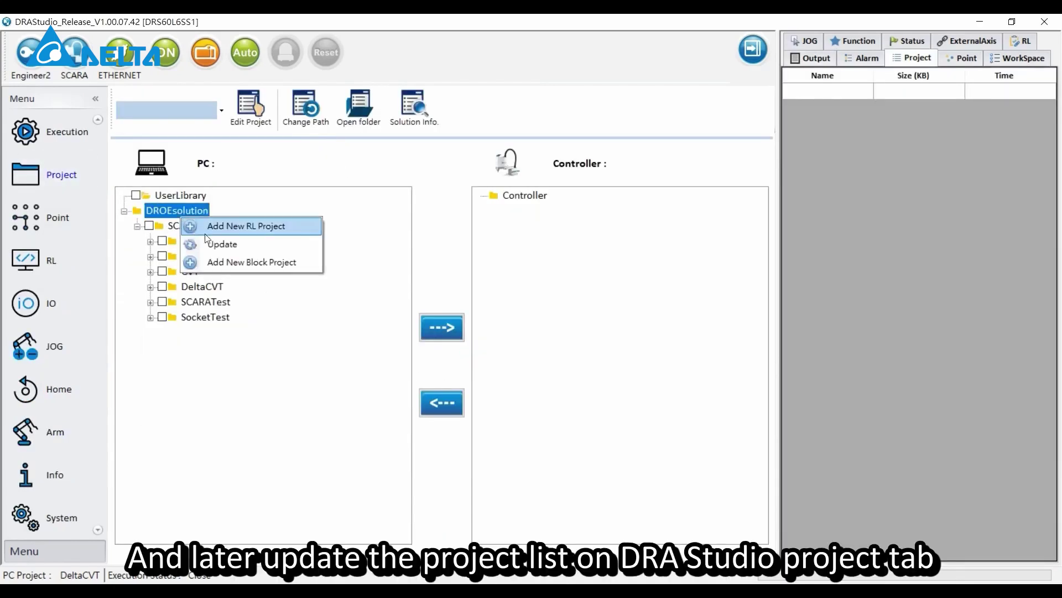
# - Update DROEsolution's project list and open DeltaCVT for editing, answering the save prompt
pyautogui.click(206, 240)
pyautogui.click(212, 293)
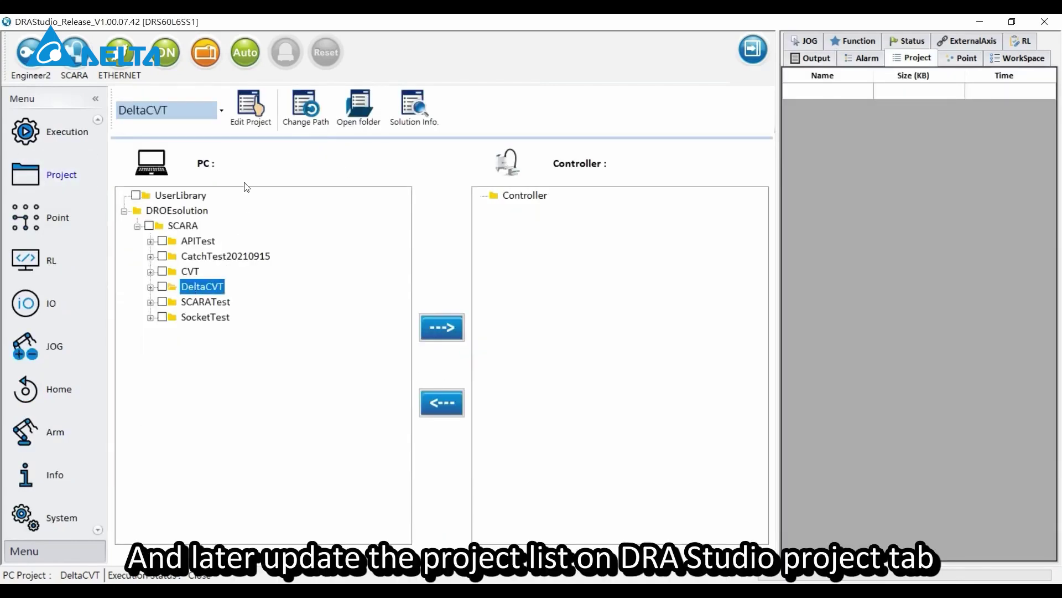
pyautogui.click(257, 125)
pyautogui.click(540, 357)
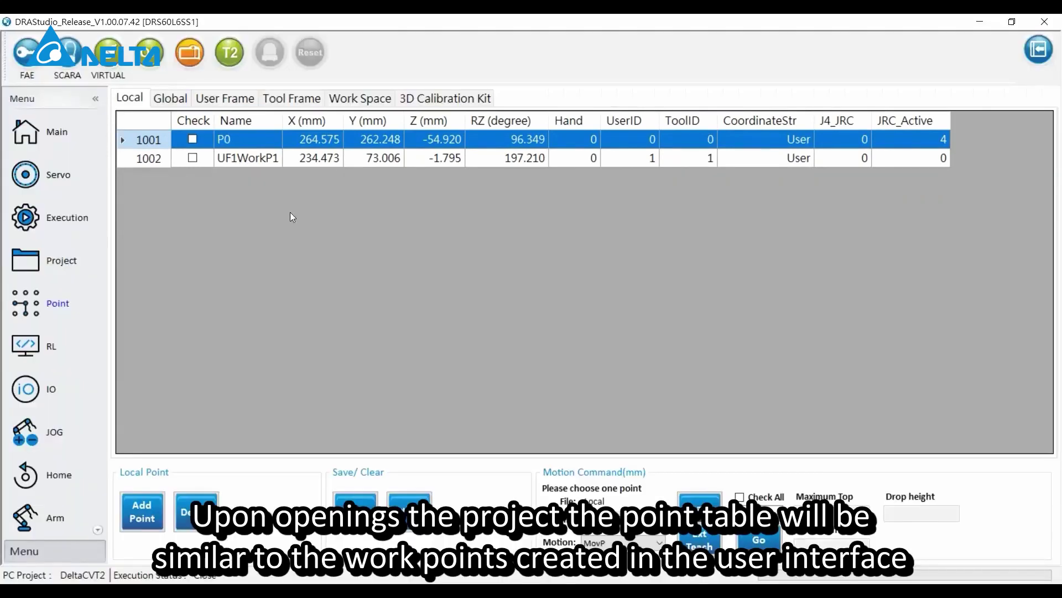
# - Show the RL program main.lua and scroll through its vision-tracking loop
pyautogui.click(87, 347)
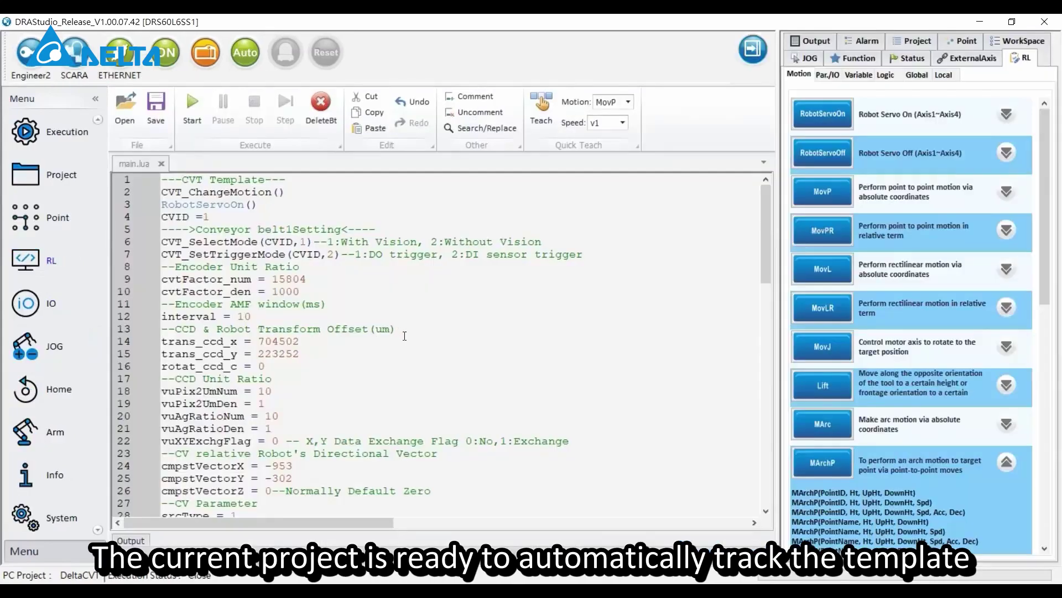
pyautogui.scroll(-15, 398, 340)
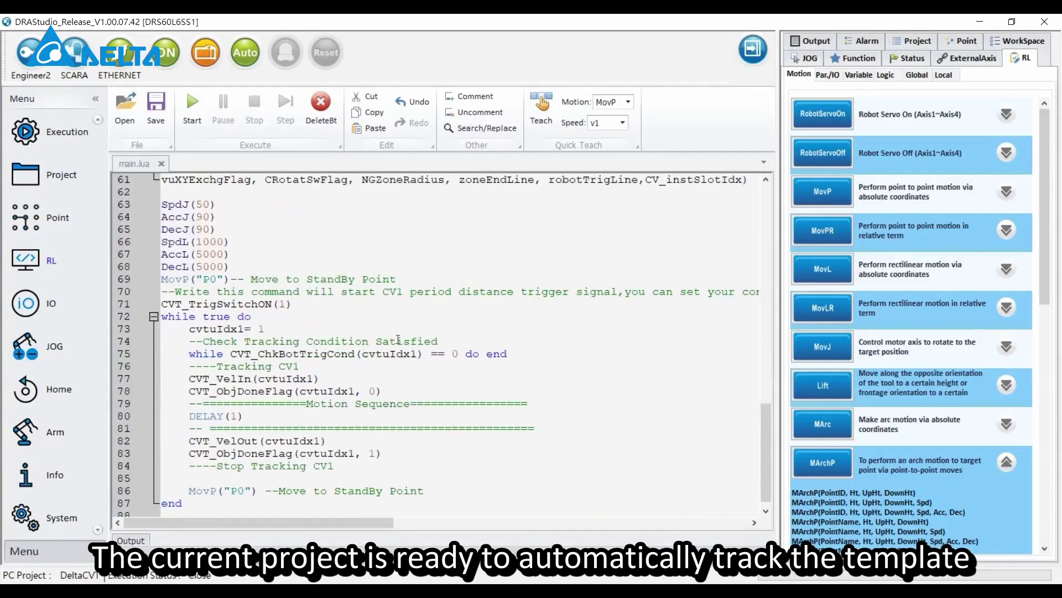
pyautogui.scroll(-1, 398, 339)
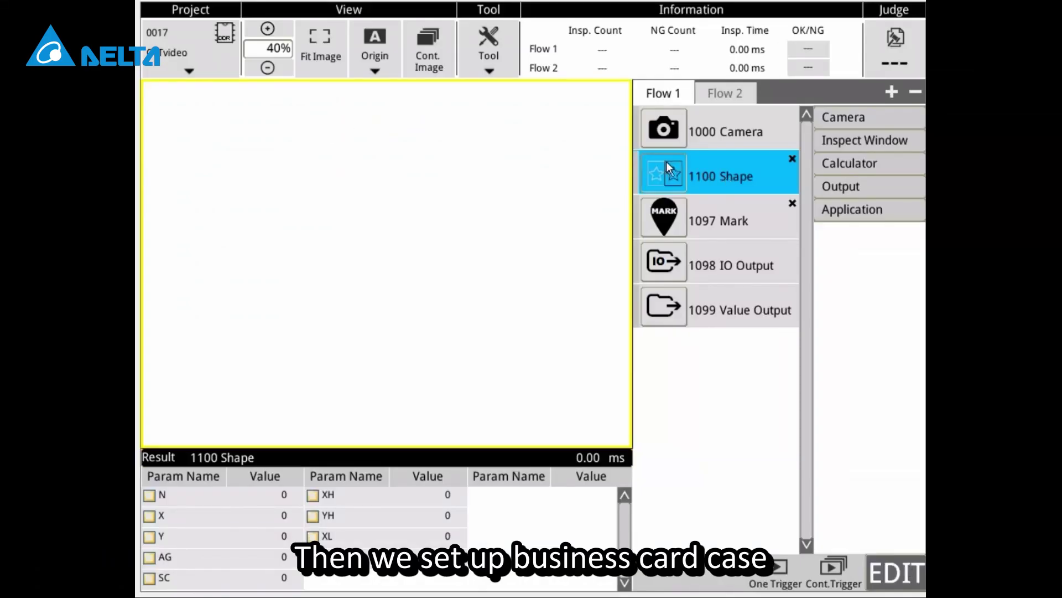
pyautogui.click(666, 161)
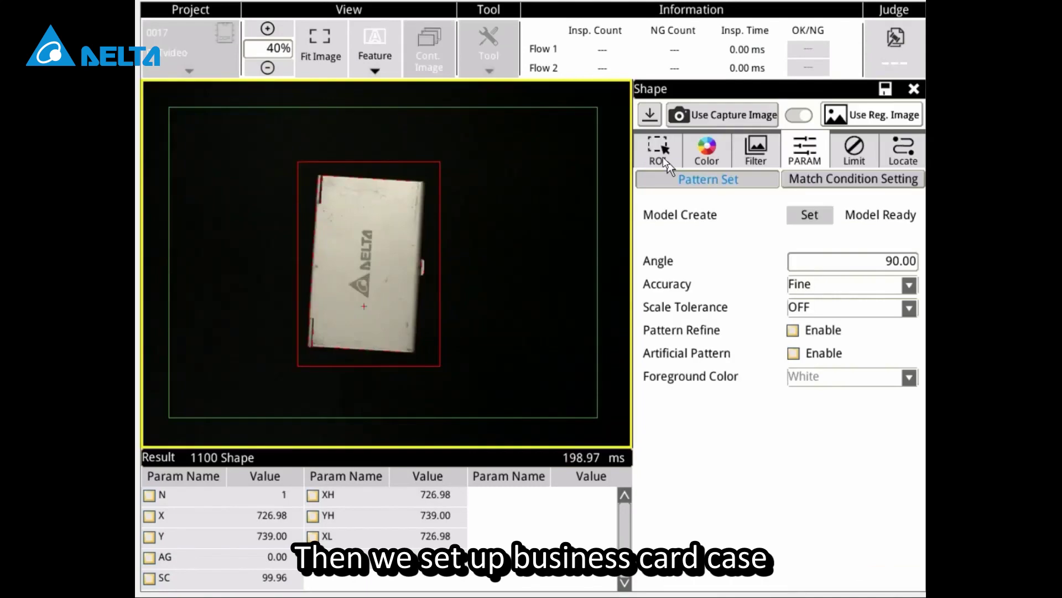
# - Create the business card case shape model and enable its custom rotation centre at 727, 739
pyautogui.click(666, 161)
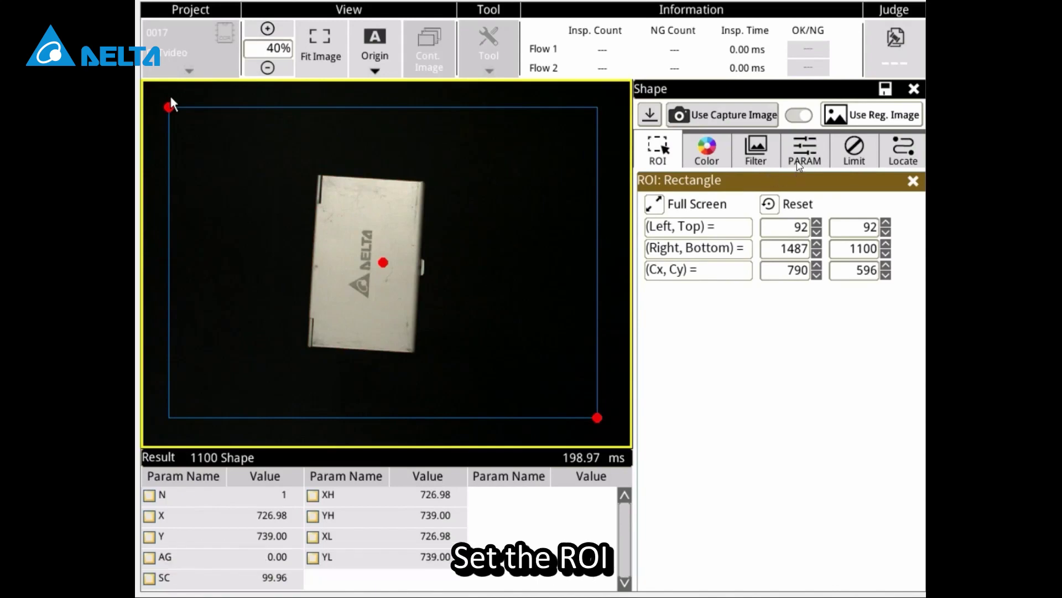
pyautogui.click(799, 160)
pyautogui.click(815, 215)
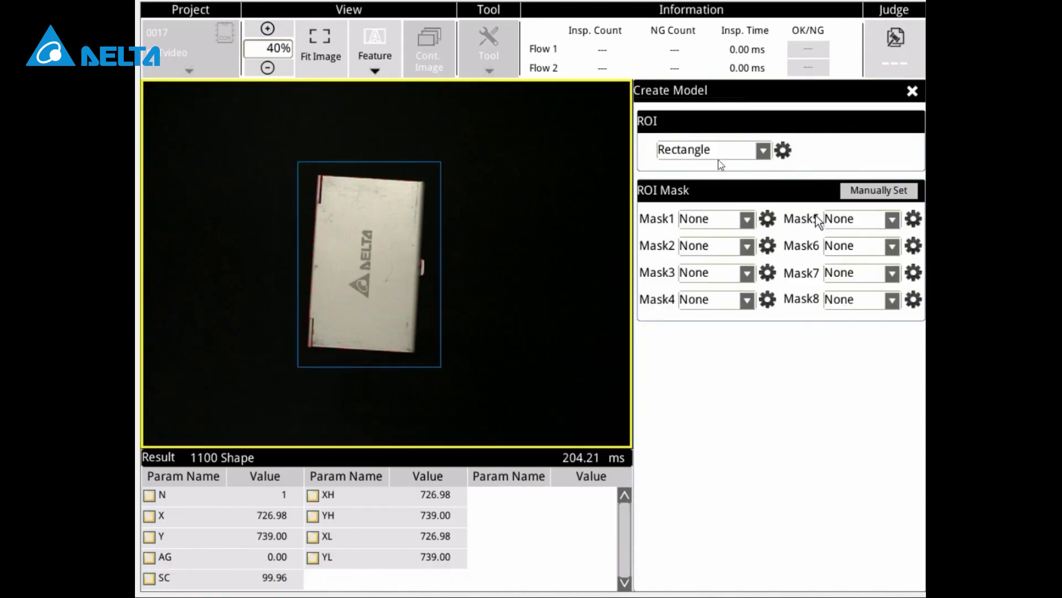
pyautogui.click(790, 156)
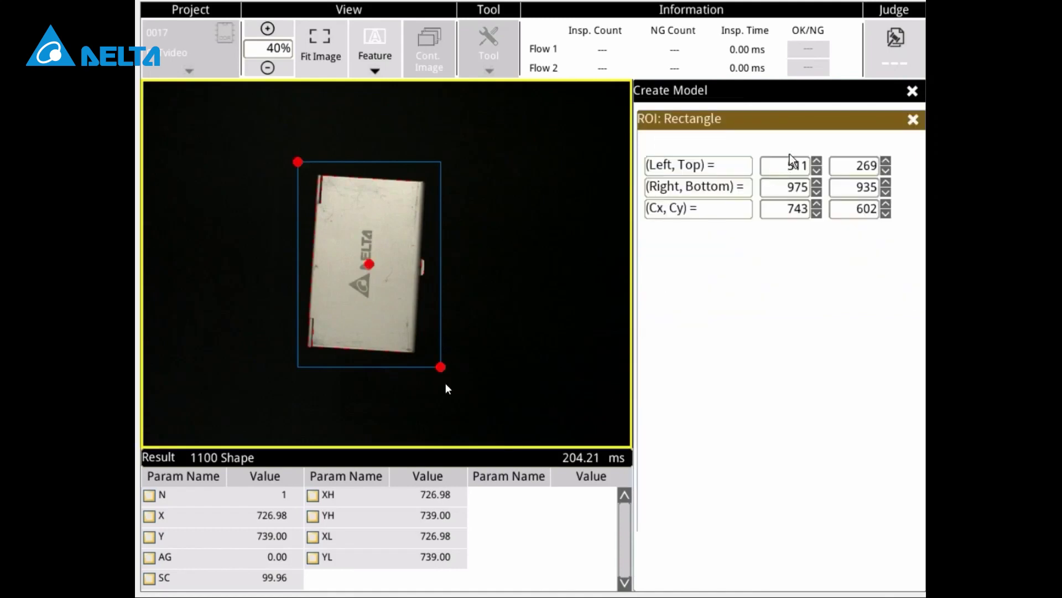
pyautogui.click(913, 119)
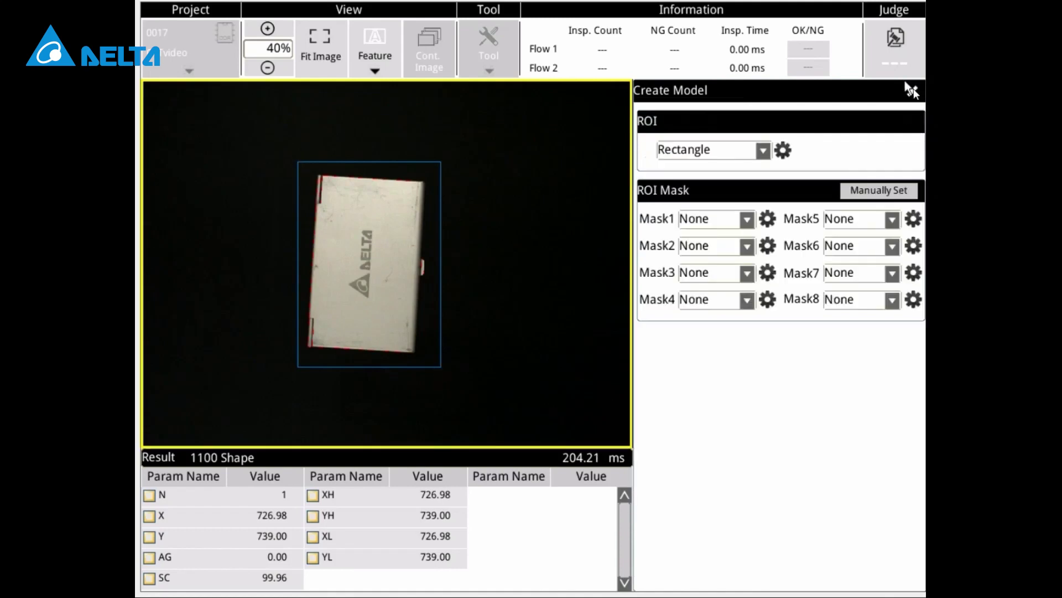
pyautogui.click(913, 91)
pyautogui.click(793, 353)
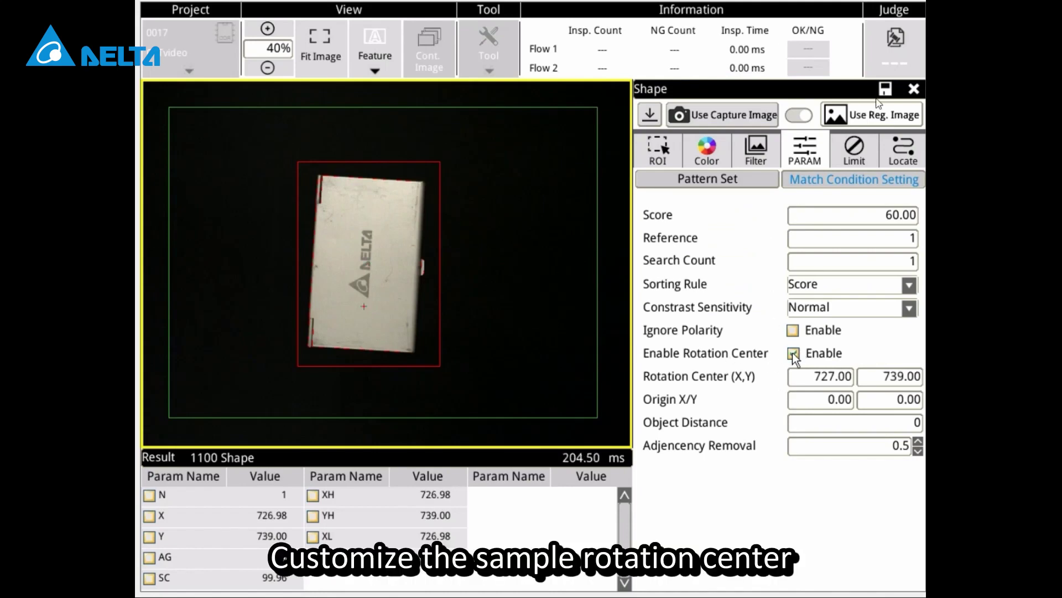
pyautogui.click(913, 90)
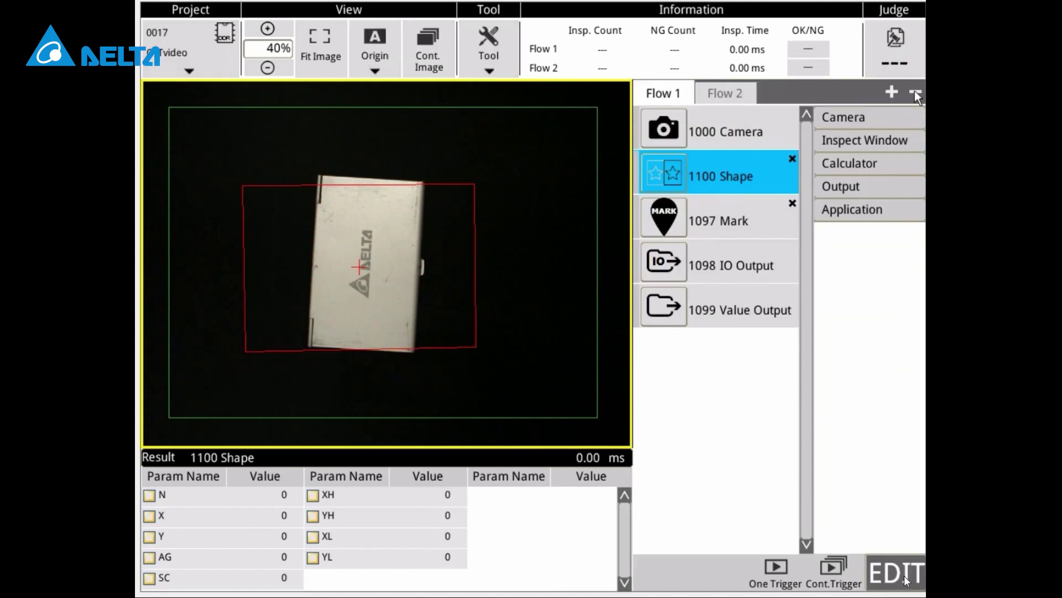
# - Switch Flow 1 from EDIT to RUN mode
pyautogui.click(895, 573)
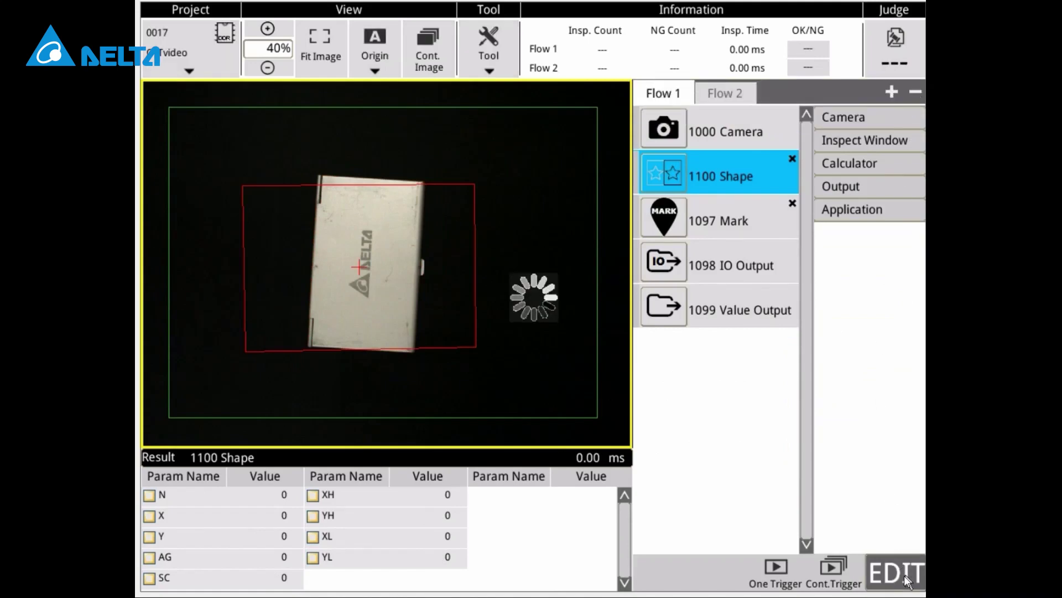